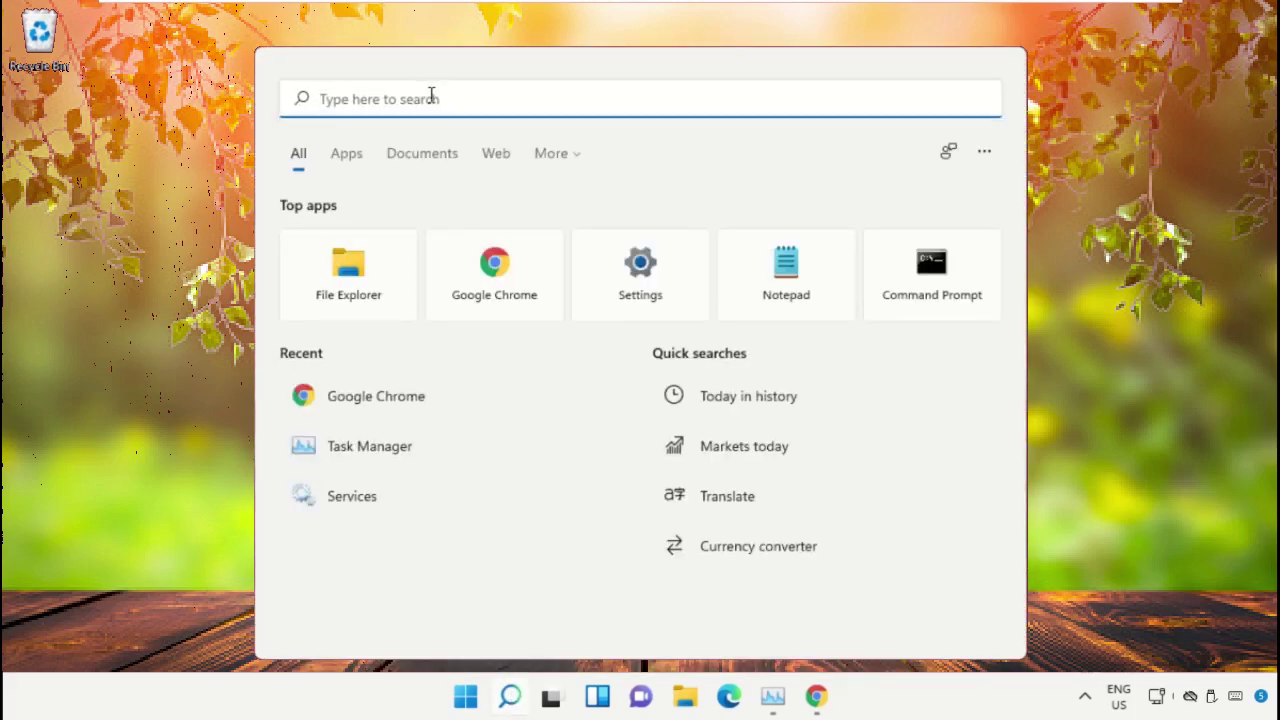
Step: Open Task Manager as administrator and move its window toward the middle of the desktop
{"action": "type", "text": "task man"}
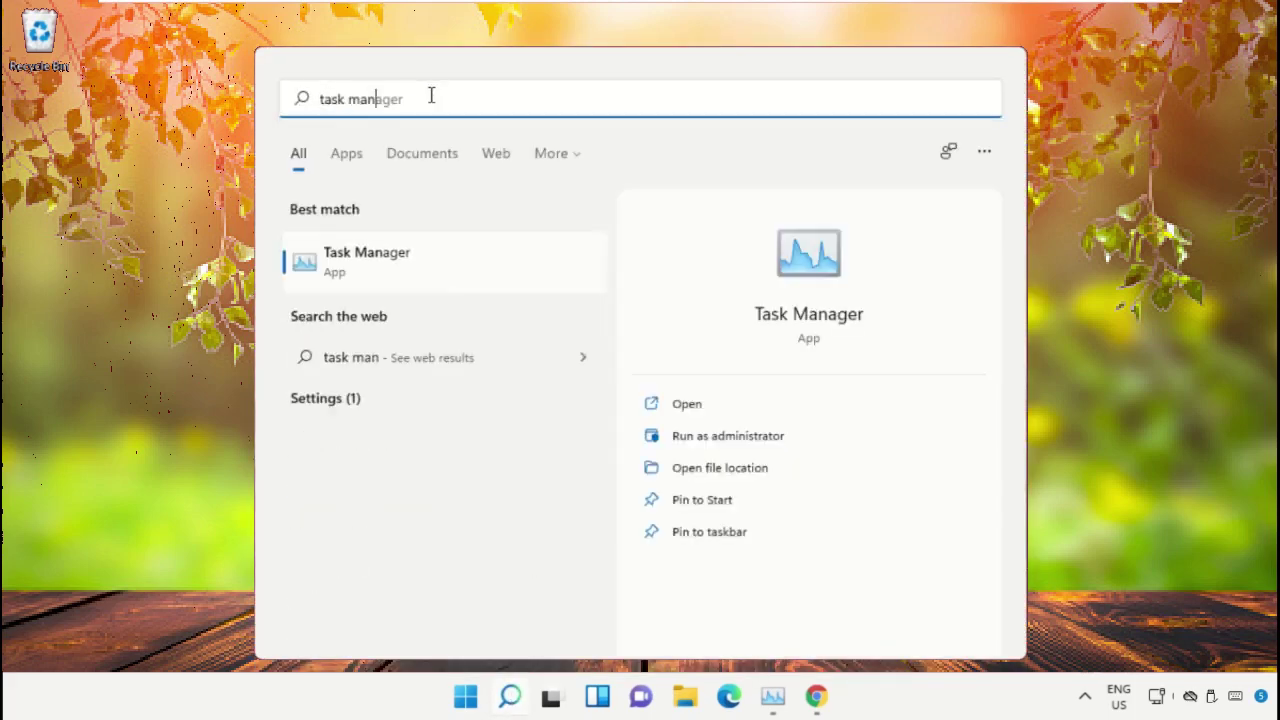
{"action": "type", "text": "ager"}
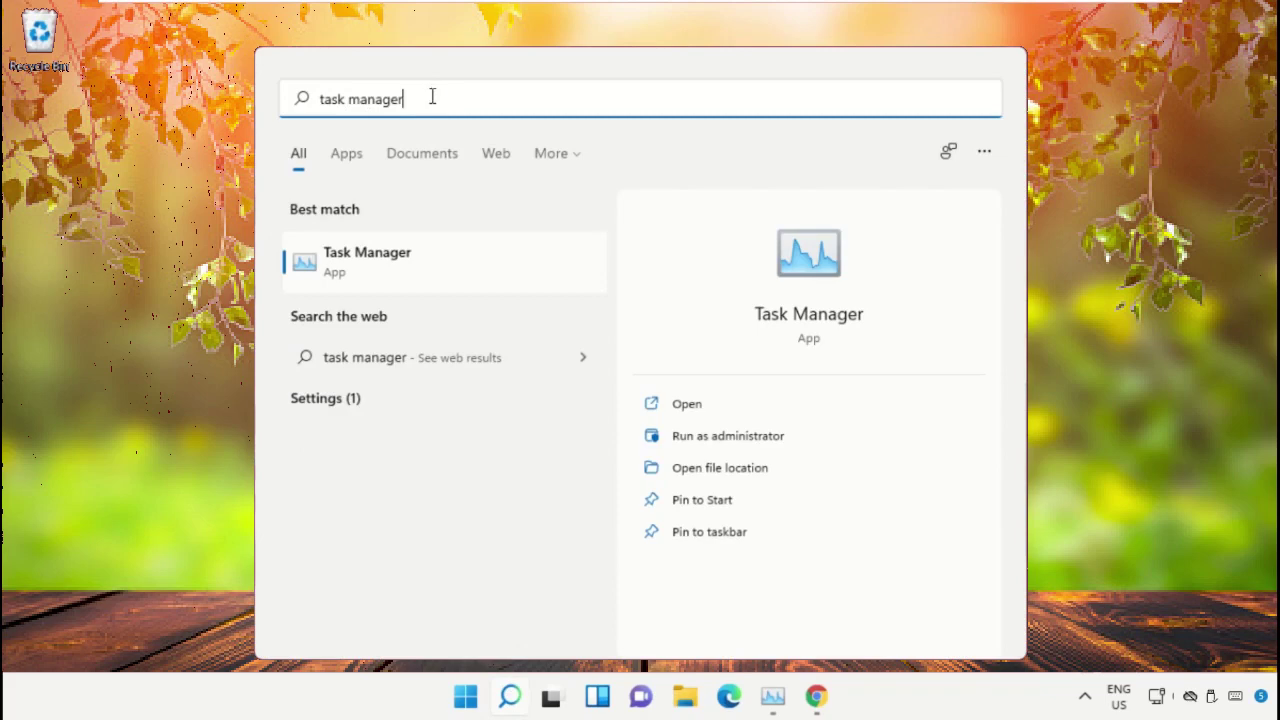
{"action": "left_click", "coordinate": [742, 440]}
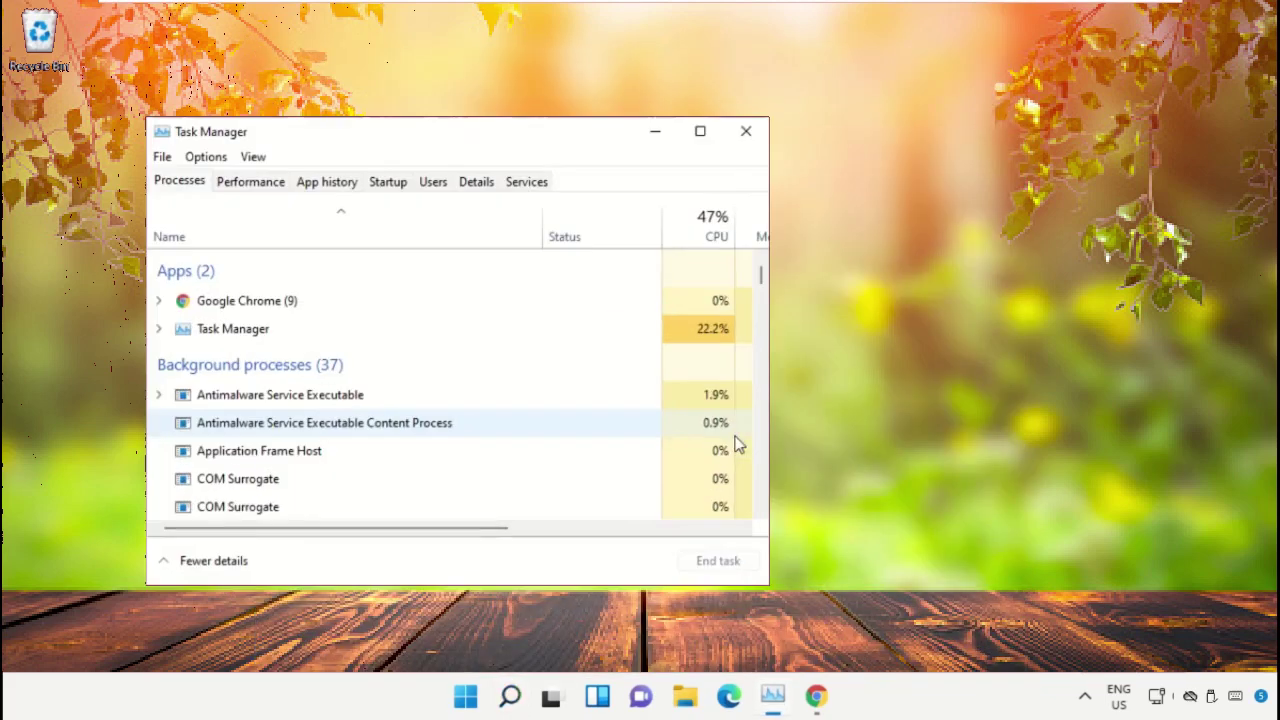
{"action": "left_click_drag", "start_coordinate": [263, 129], "coordinate": [589, 106]}
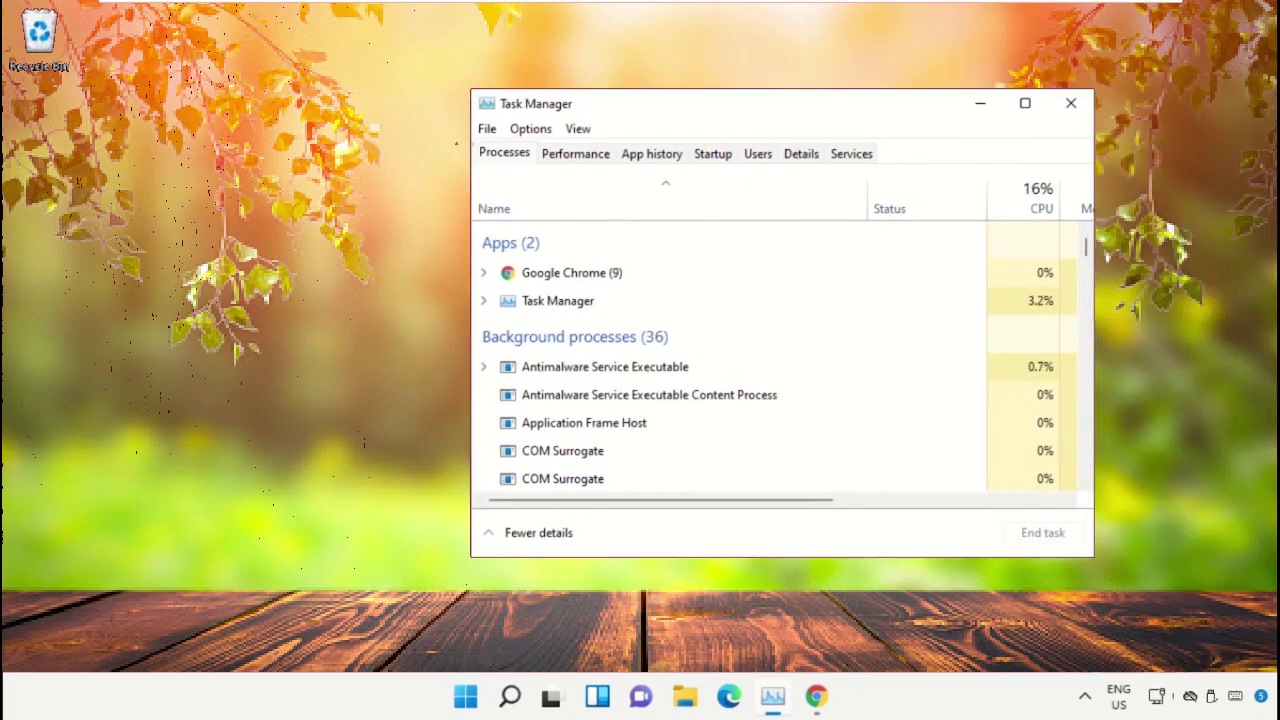
Step: Start creating a new task in Task Manager and browse to the C:\Windows\System32 folder for its program
{"action": "left_click", "coordinate": [487, 131]}
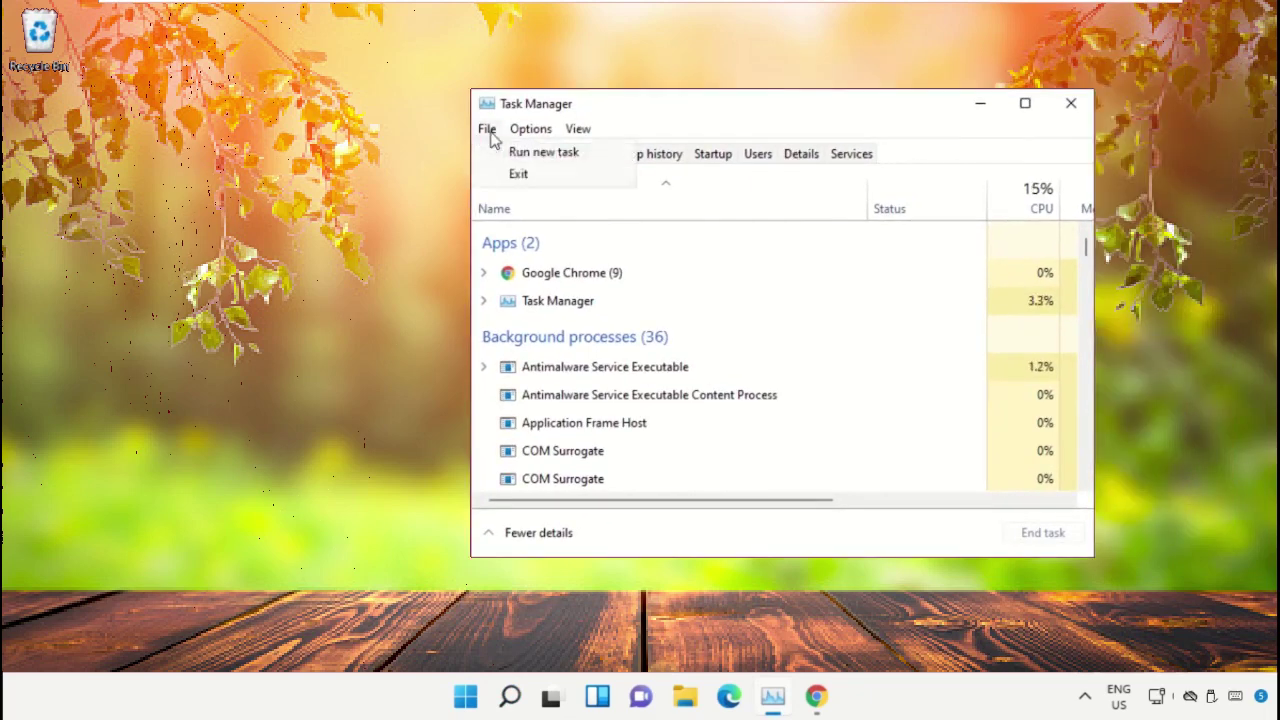
{"action": "left_click", "coordinate": [603, 163]}
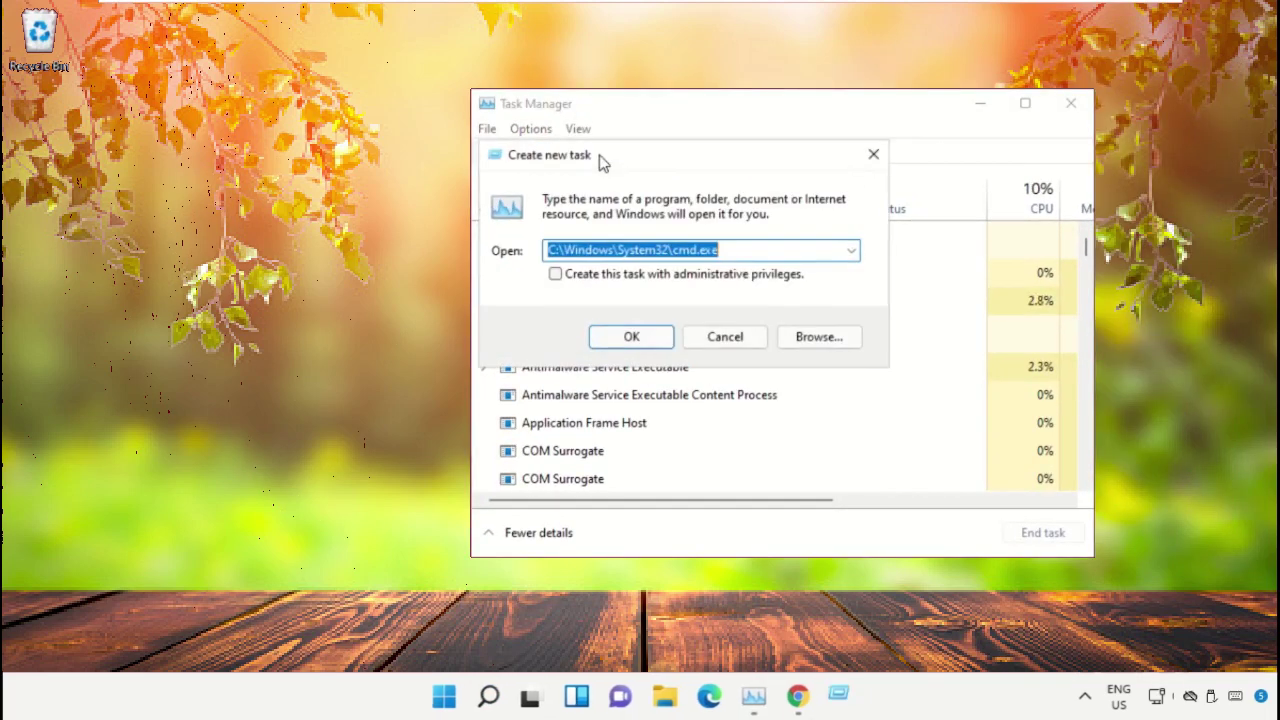
{"action": "left_click", "coordinate": [815, 337]}
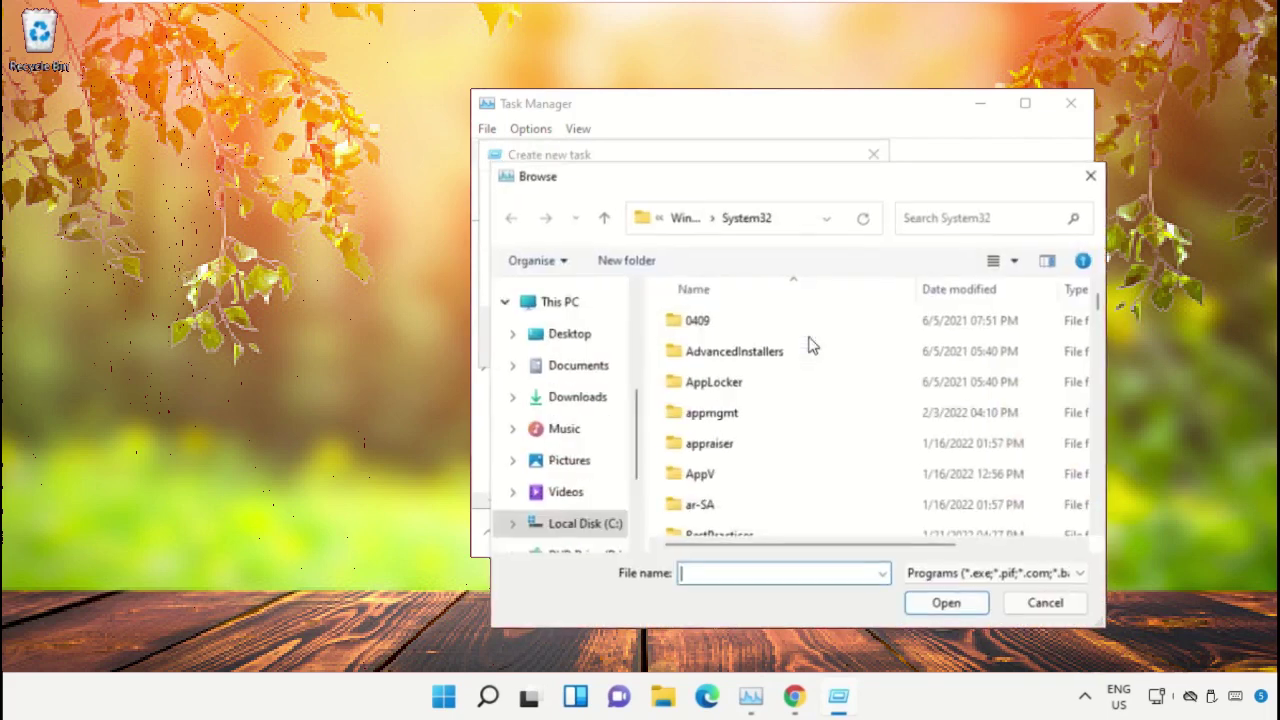
{"action": "left_click", "coordinate": [557, 300]}
{"action": "scroll", "coordinate": [730, 332], "scroll_direction": "down", "scroll_amount": 1}
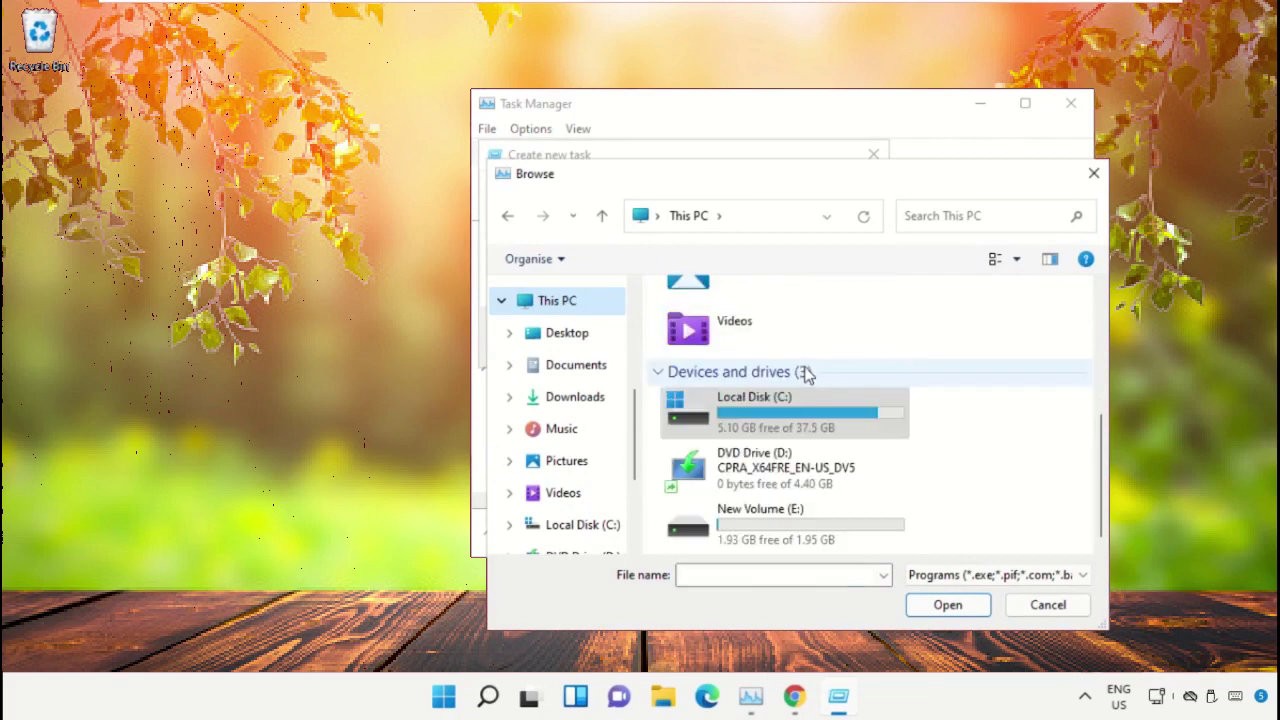
{"action": "double_click", "coordinate": [788, 416]}
{"action": "scroll", "coordinate": [766, 420], "scroll_direction": "down", "scroll_amount": 2}
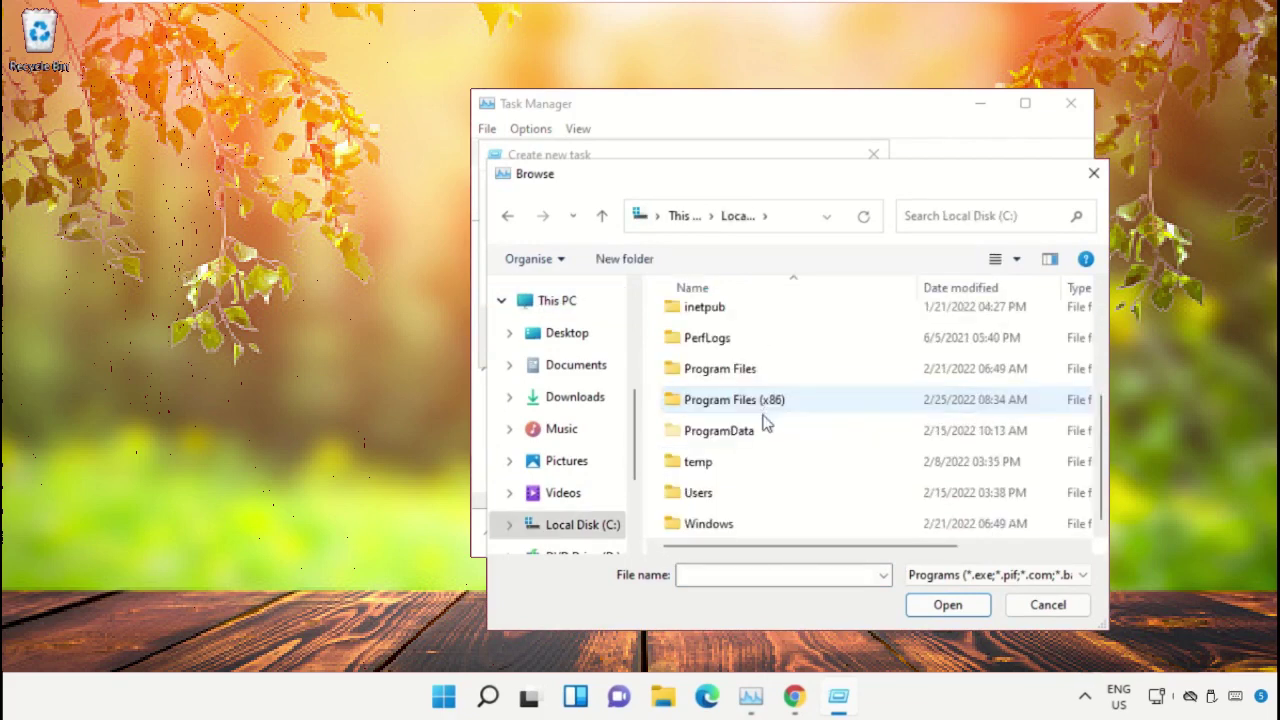
{"action": "double_click", "coordinate": [740, 522]}
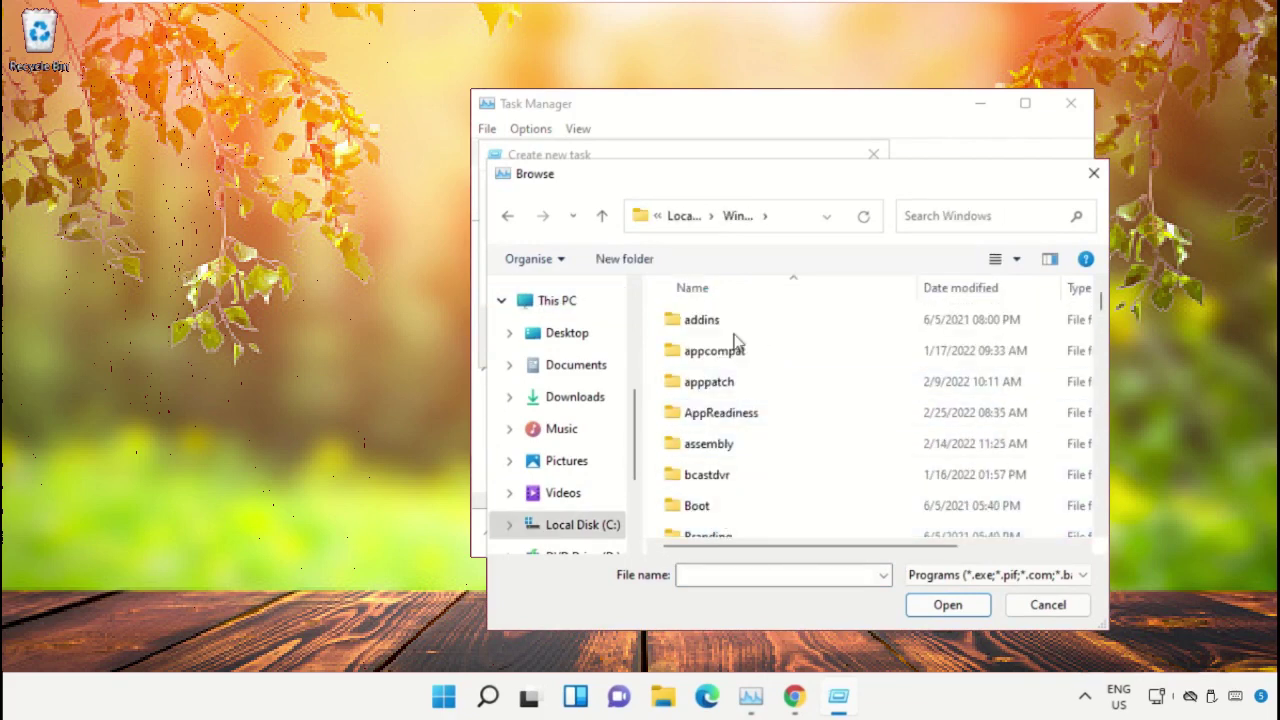
{"action": "scroll", "coordinate": [733, 338], "scroll_direction": "down", "scroll_amount": 10}
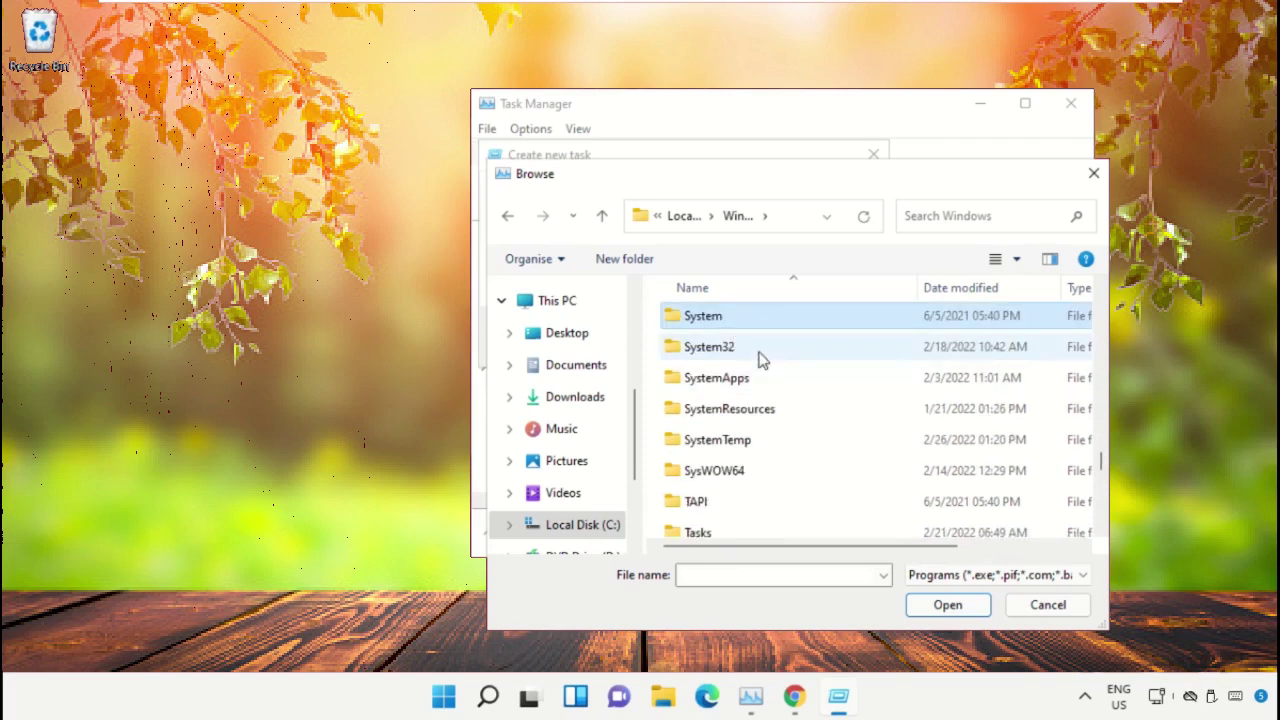
{"action": "double_click", "coordinate": [760, 358]}
Step: Choose cmd.exe in the System32 folder as the program for the new task
{"action": "scroll", "coordinate": [765, 420], "scroll_direction": "down", "scroll_amount": 20}
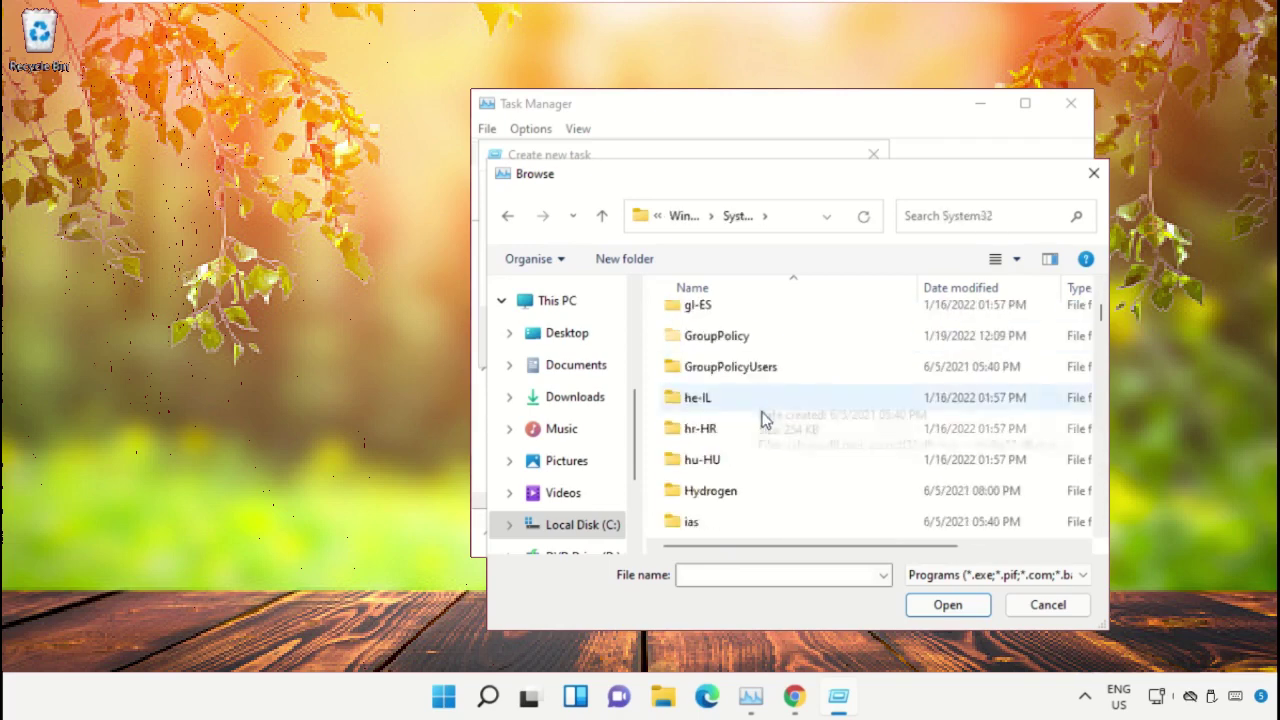
{"action": "scroll", "coordinate": [770, 428], "scroll_direction": "down", "scroll_amount": 10}
{"action": "double_click", "coordinate": [770, 429]}
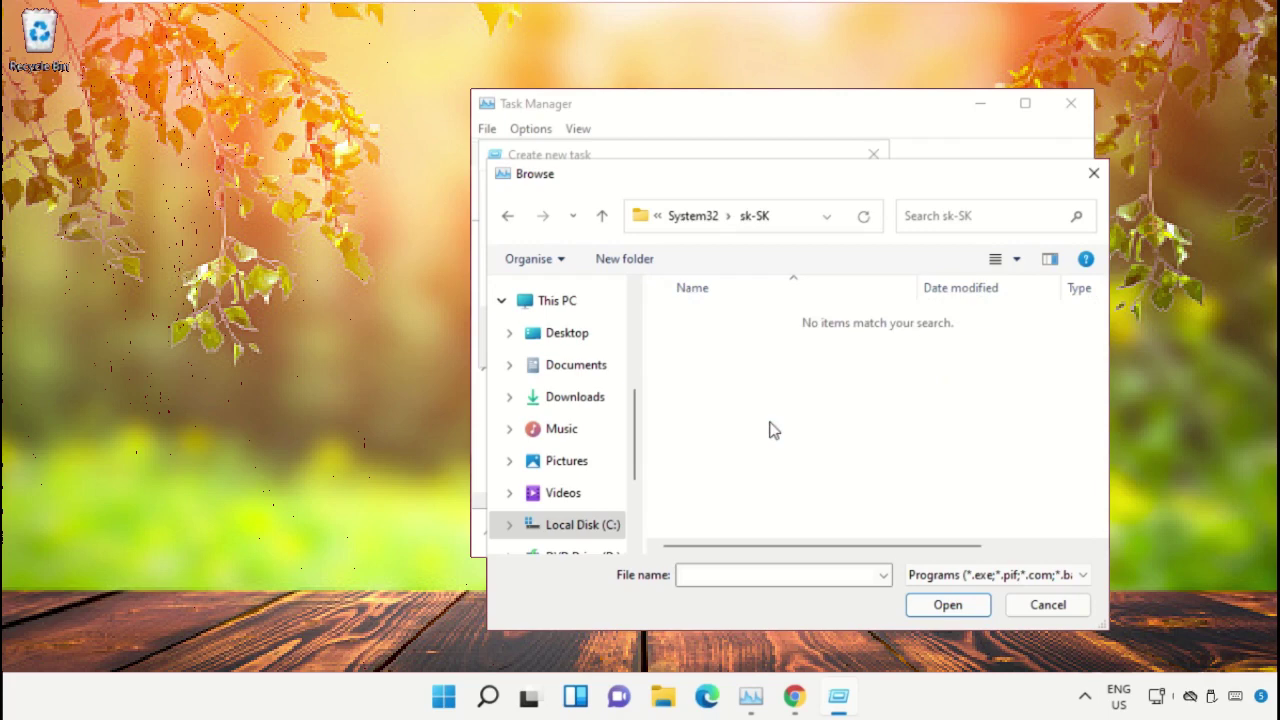
{"action": "key", "text": "alt+Left"}
{"action": "scroll", "coordinate": [770, 429], "scroll_direction": "down", "scroll_amount": 20}
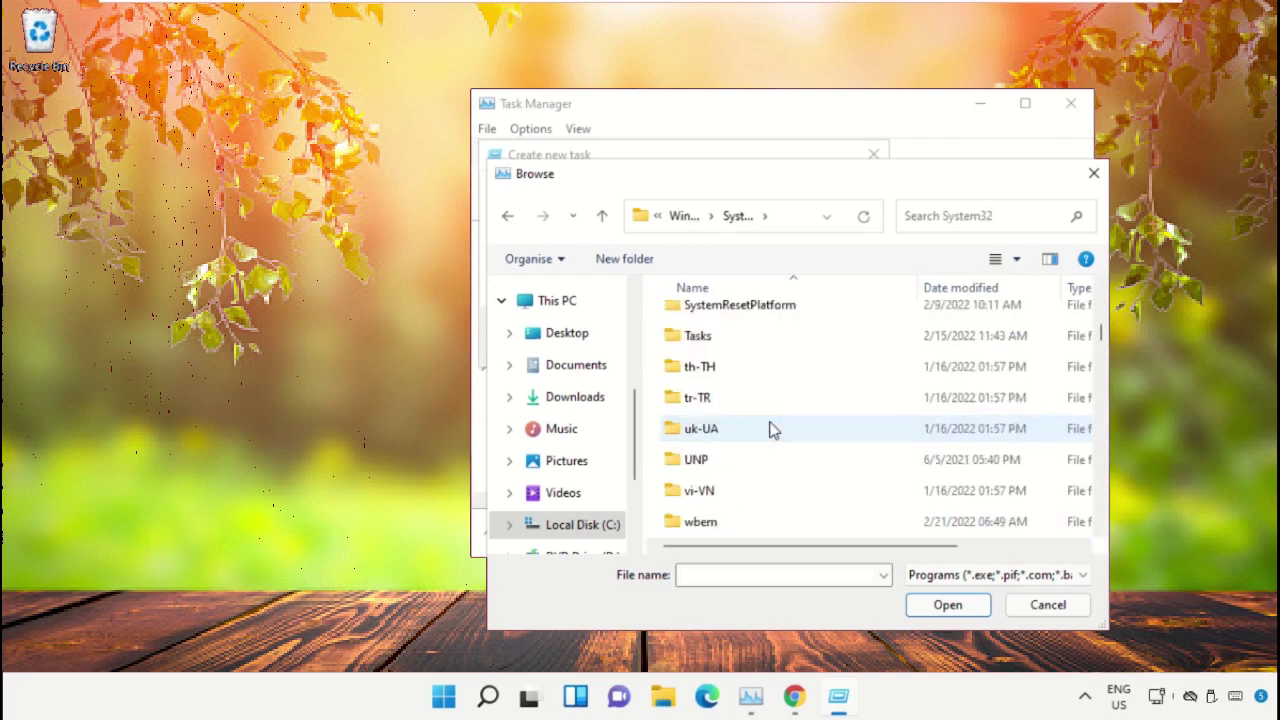
{"action": "type", "text": "cmd.exe"}
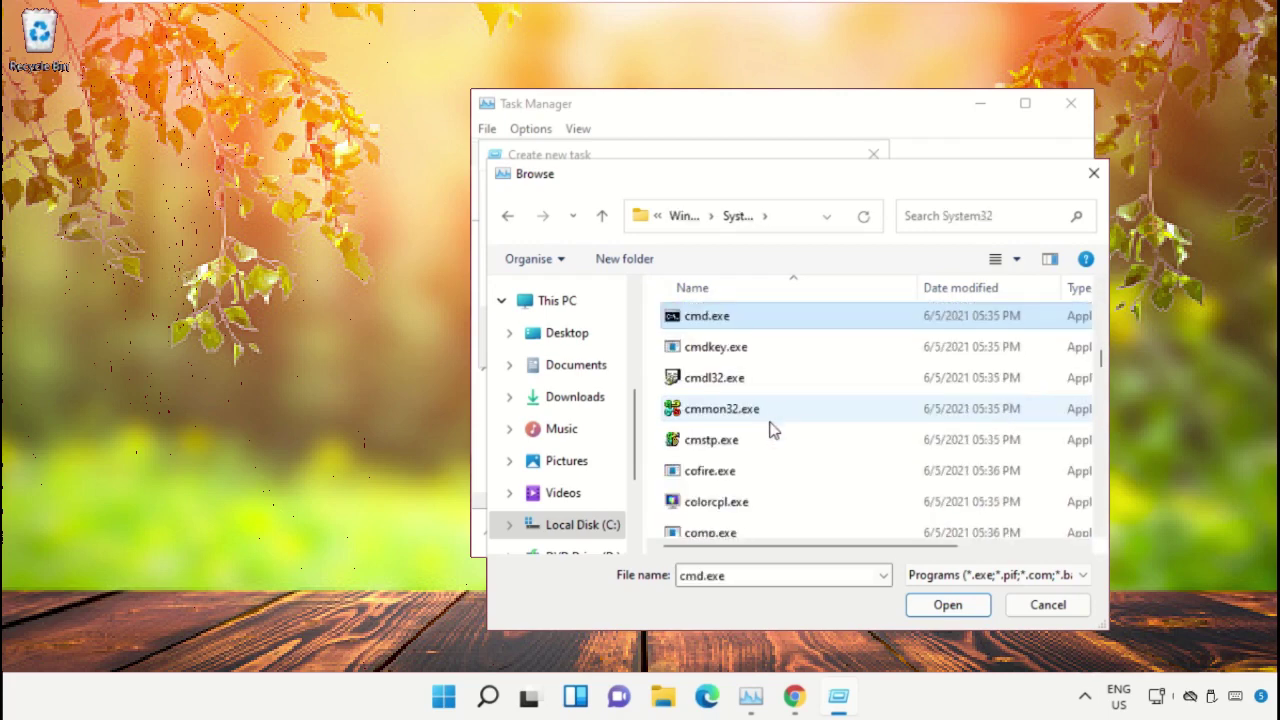
{"action": "double_click", "coordinate": [707, 316]}
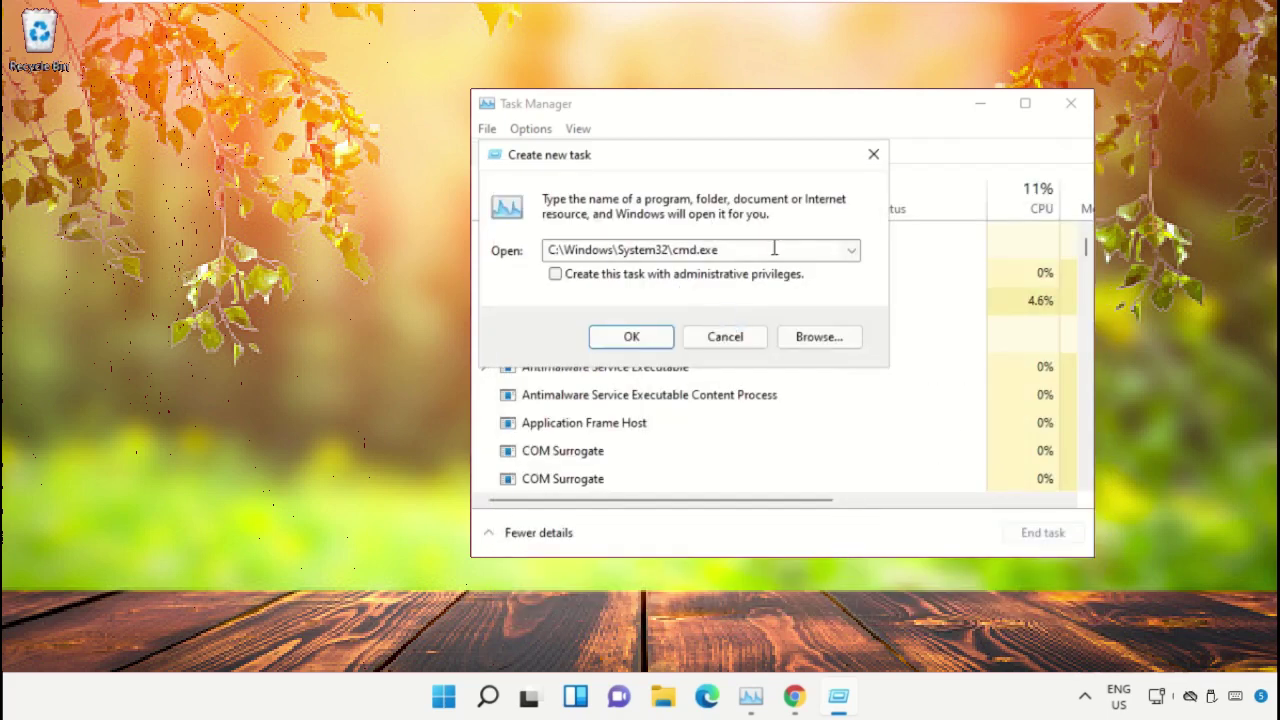
Step: Run the cmd.exe task with administrative privileges
{"action": "left_click_drag", "start_coordinate": [771, 249], "coordinate": [423, 246]}
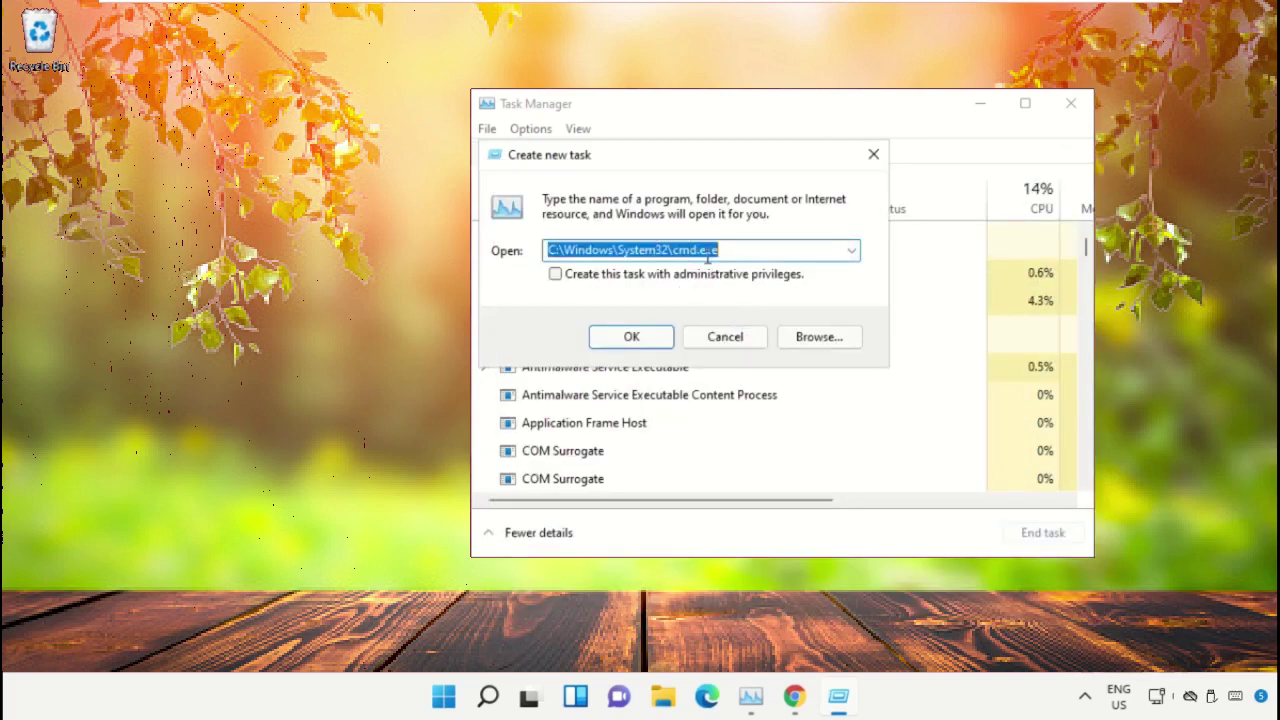
{"action": "left_click", "coordinate": [577, 285]}
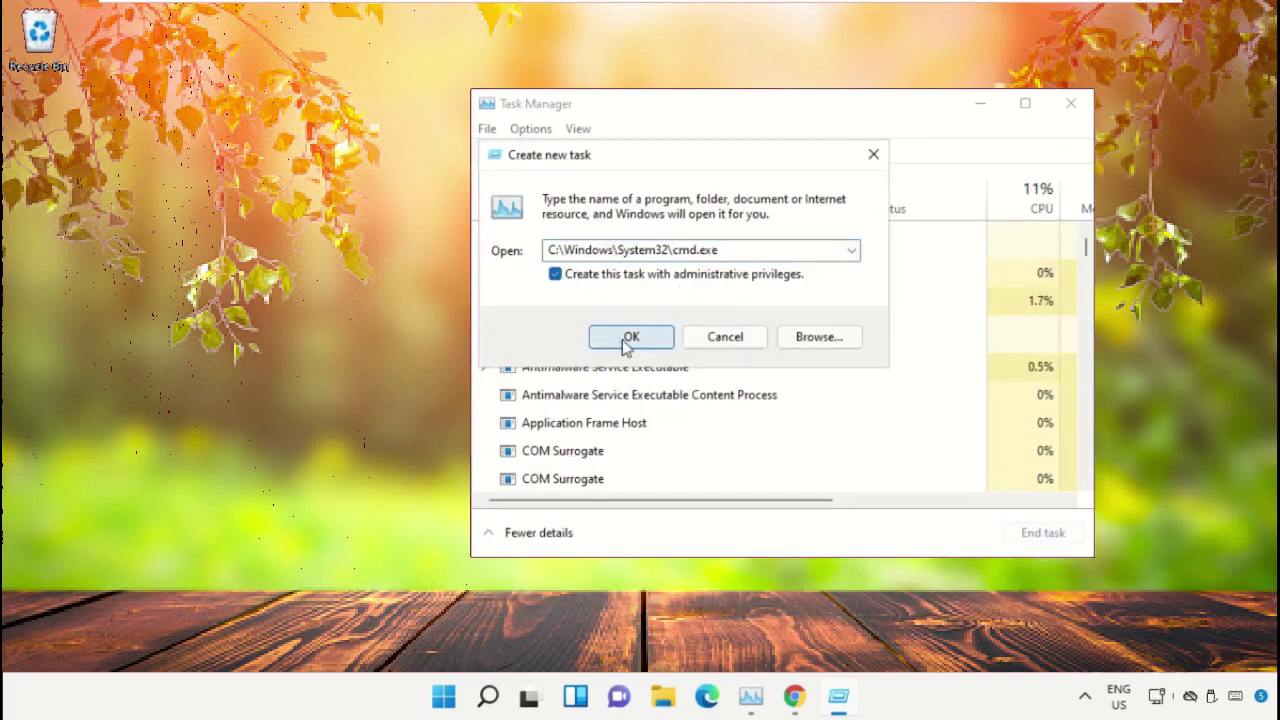
{"action": "left_click", "coordinate": [628, 339]}
Step: Minimize Task Manager, and shrink and reposition the Command Prompt window near the lower middle of the desktop
{"action": "left_click", "coordinate": [978, 105]}
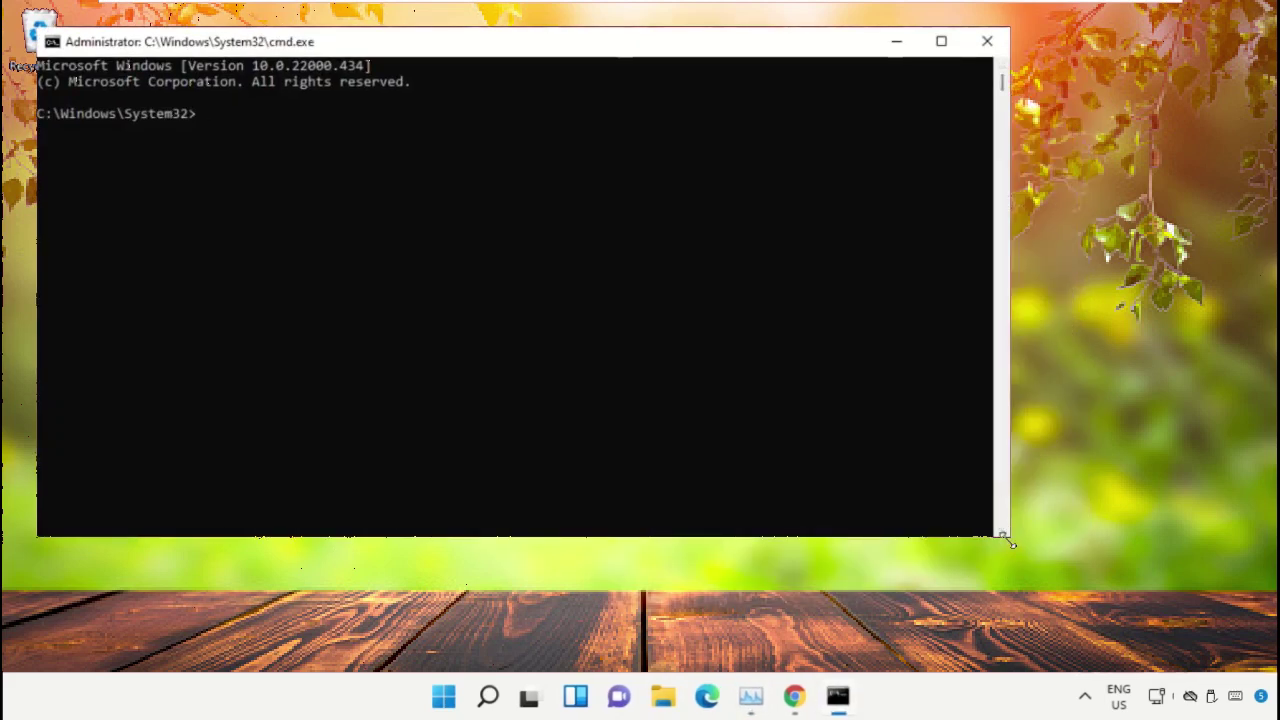
{"action": "left_click_drag", "start_coordinate": [1005, 536], "coordinate": [746, 444]}
{"action": "left_click_drag", "start_coordinate": [464, 43], "coordinate": [788, 242]}
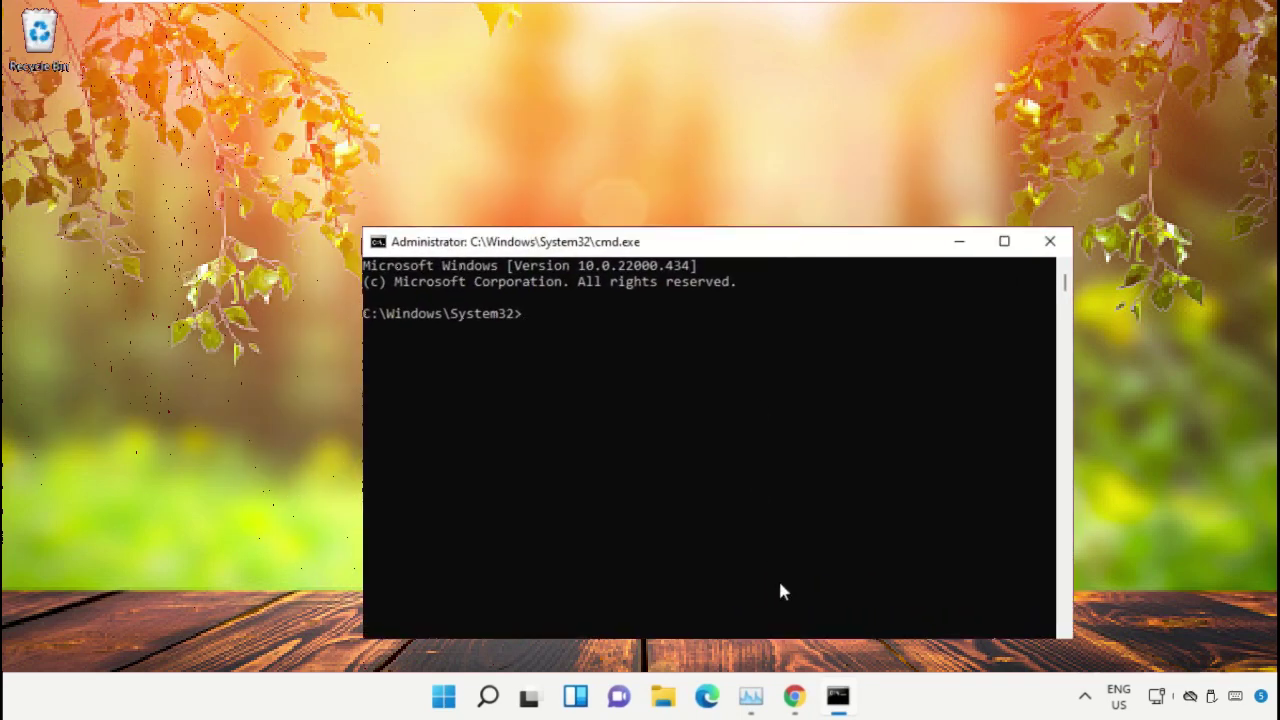
Step: Switch to Google Chrome, go to google.com and search for "hows.tech windows commands"
{"action": "left_click_drag", "start_coordinate": [794, 697], "coordinate": [757, 700]}
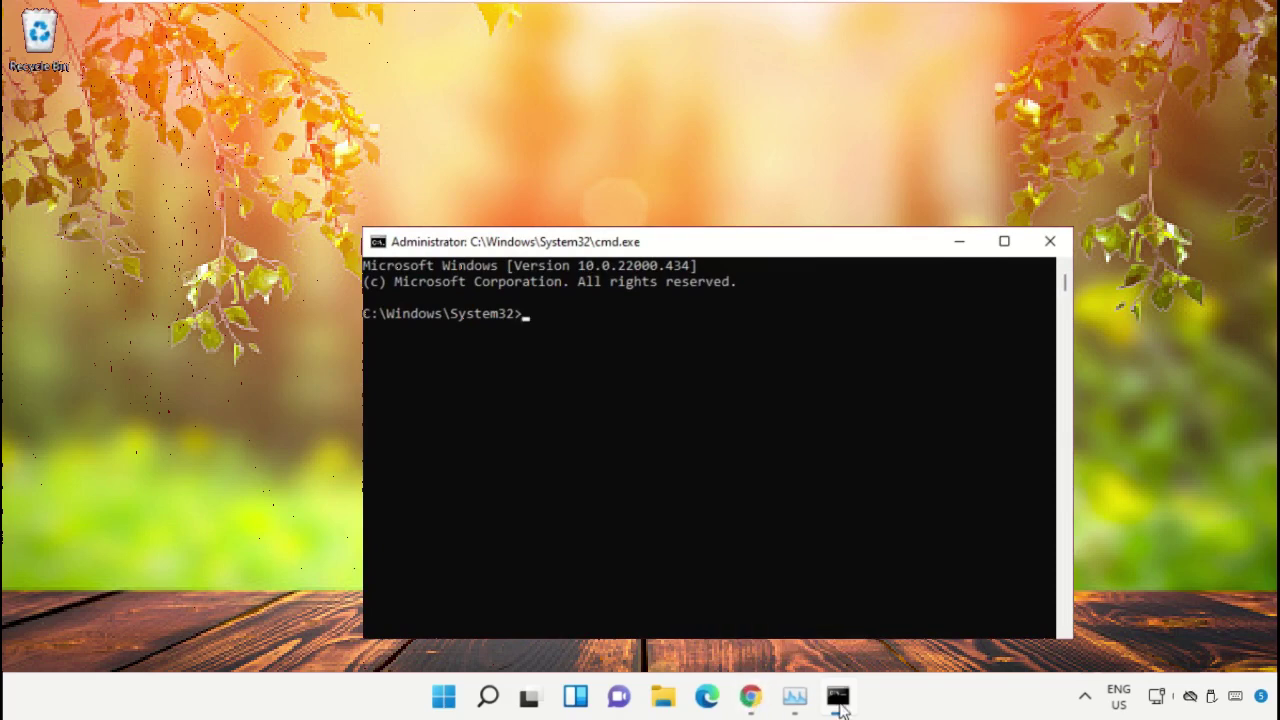
{"action": "left_click", "coordinate": [752, 697]}
{"action": "type", "text": "go"}
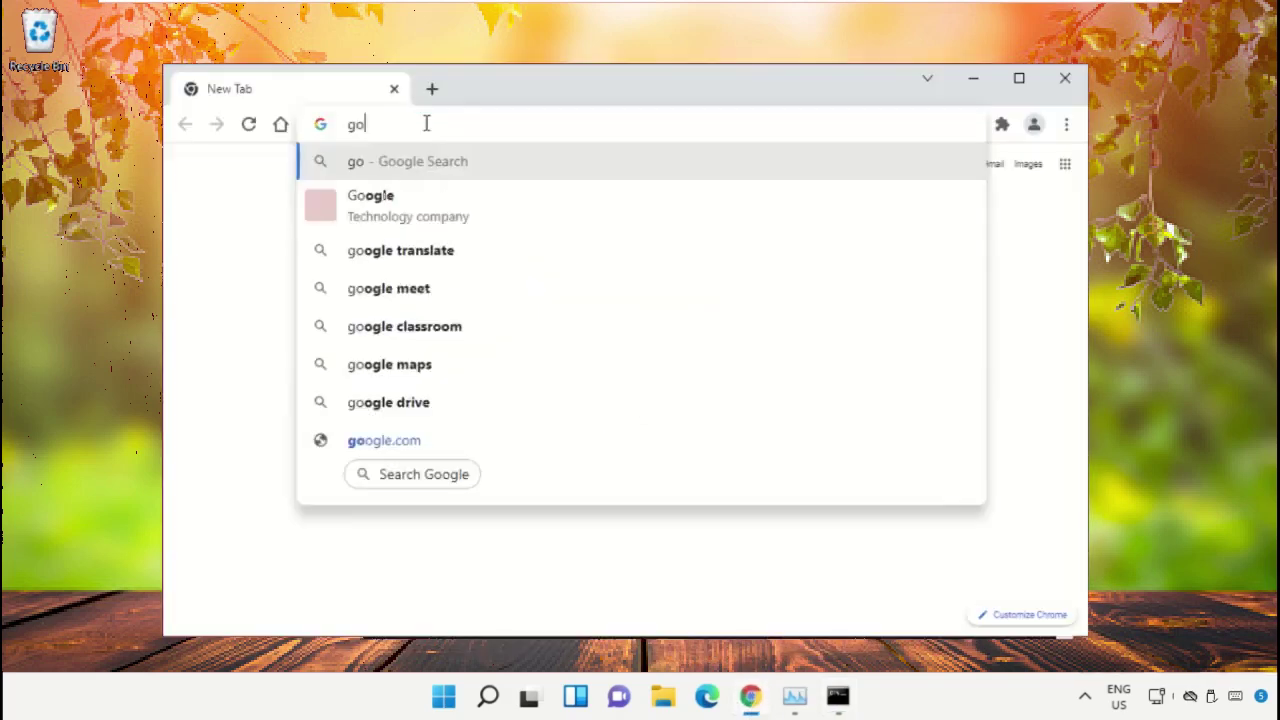
{"action": "type", "text": "ogle.com"}
{"action": "key", "text": "Return"}
{"action": "type", "text": "hows.te"}
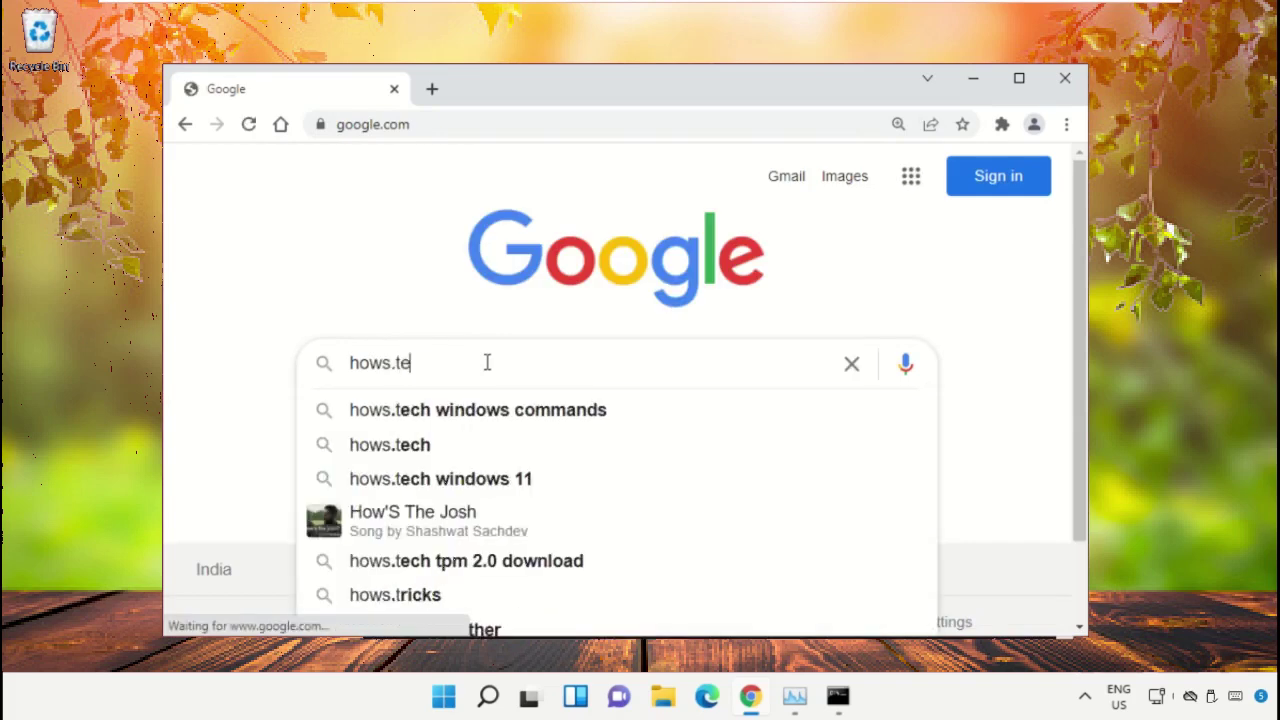
{"action": "key", "text": "Down"}
{"action": "key", "text": "Return"}
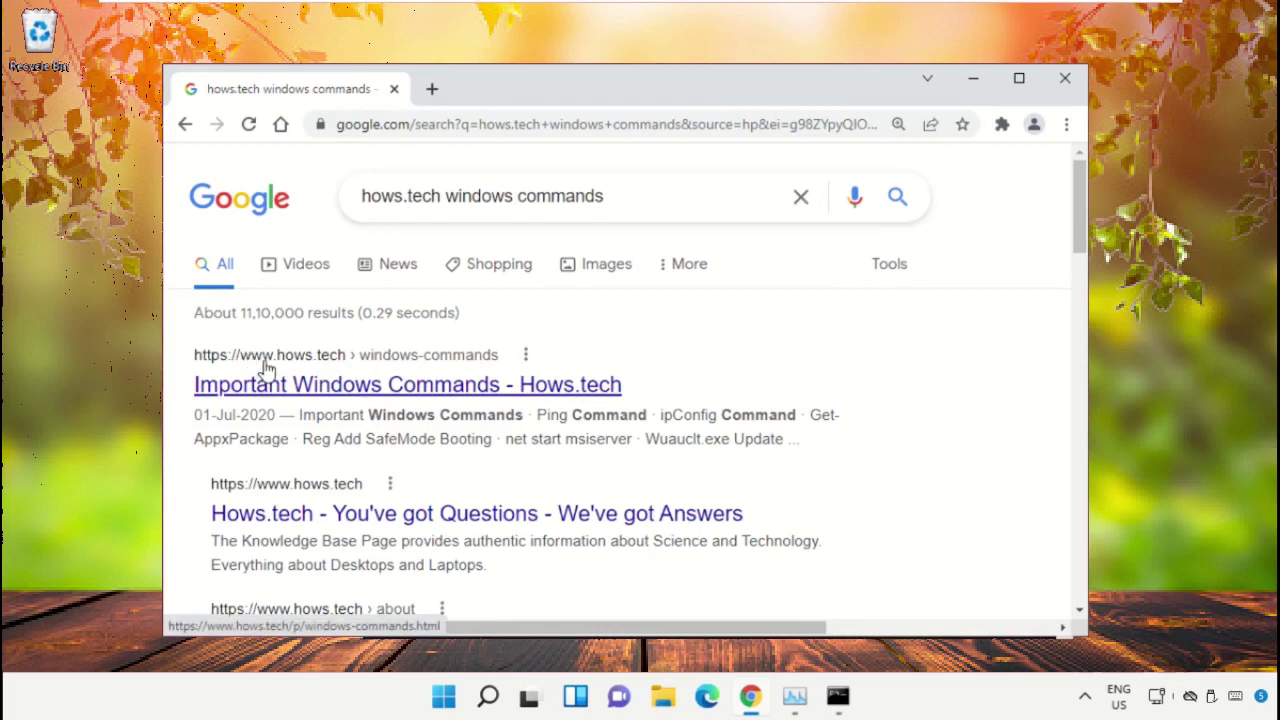
Step: Open the "Important Windows Commands" page on Hows.tech and find the sfc commands numbered 12 and 13
{"action": "left_click", "coordinate": [548, 396]}
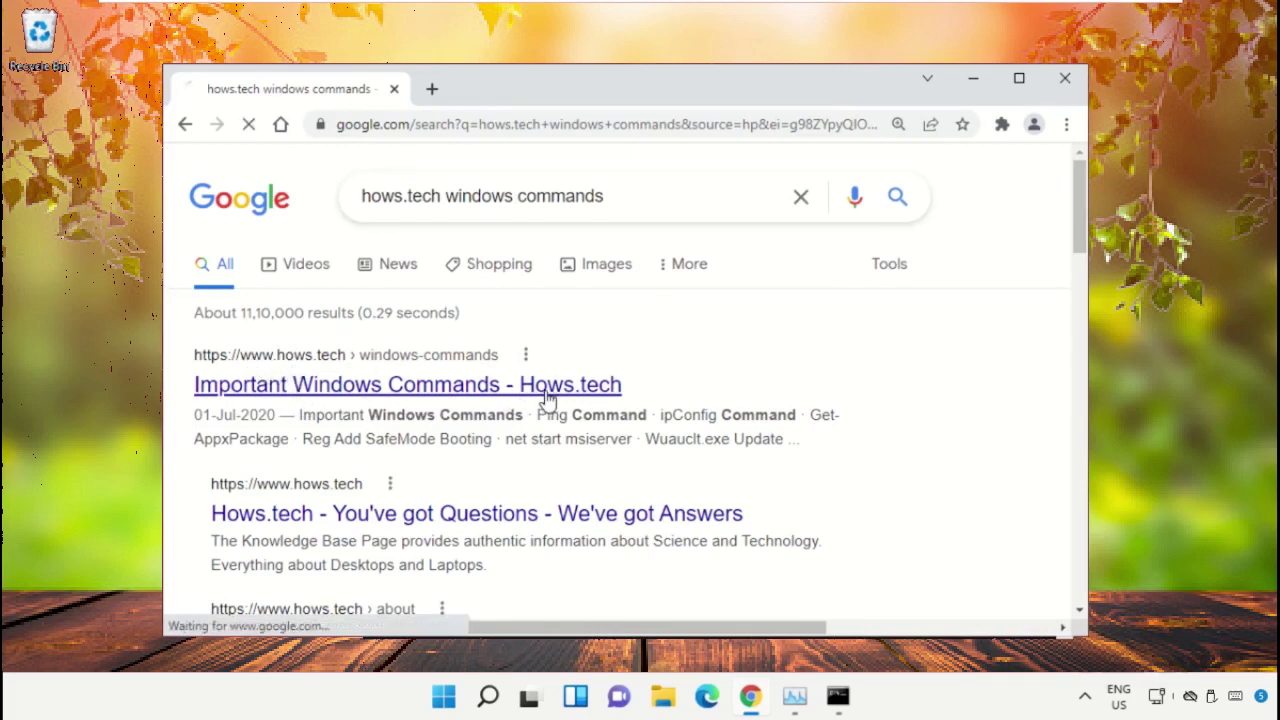
{"action": "scroll", "coordinate": [632, 268], "scroll_direction": "down", "scroll_amount": 8}
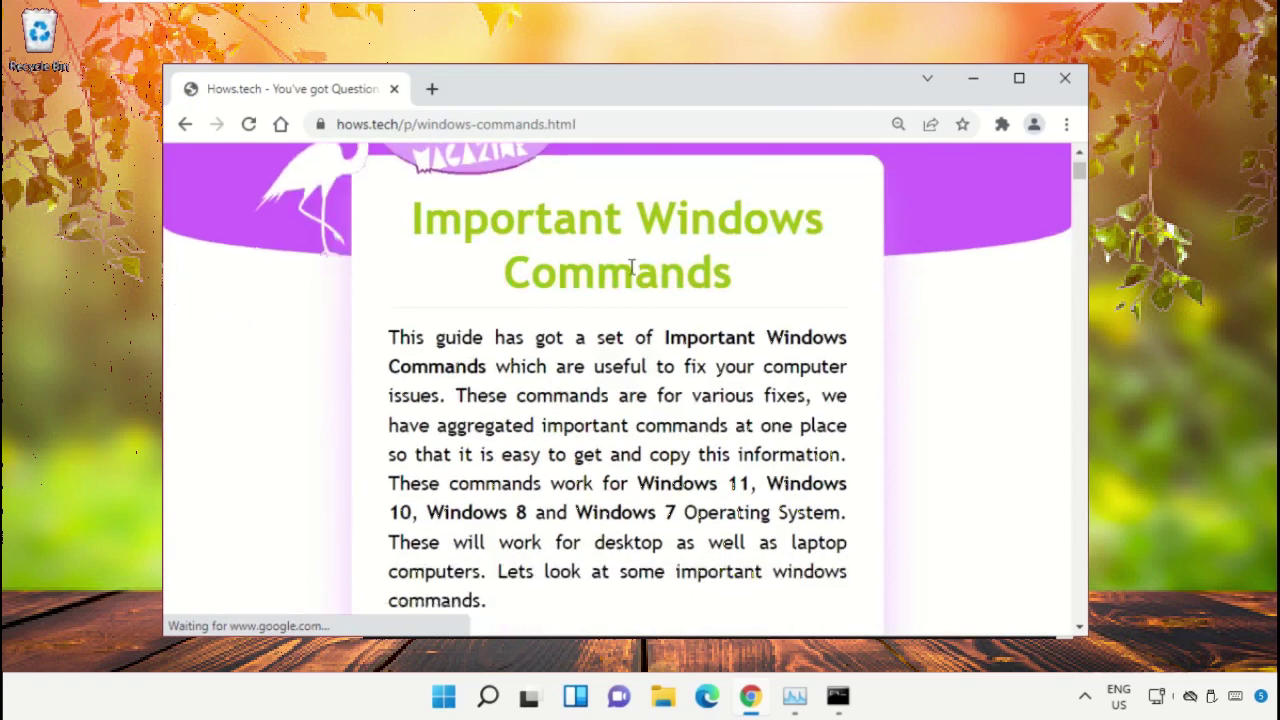
{"action": "scroll", "coordinate": [632, 268], "scroll_direction": "down", "scroll_amount": 20}
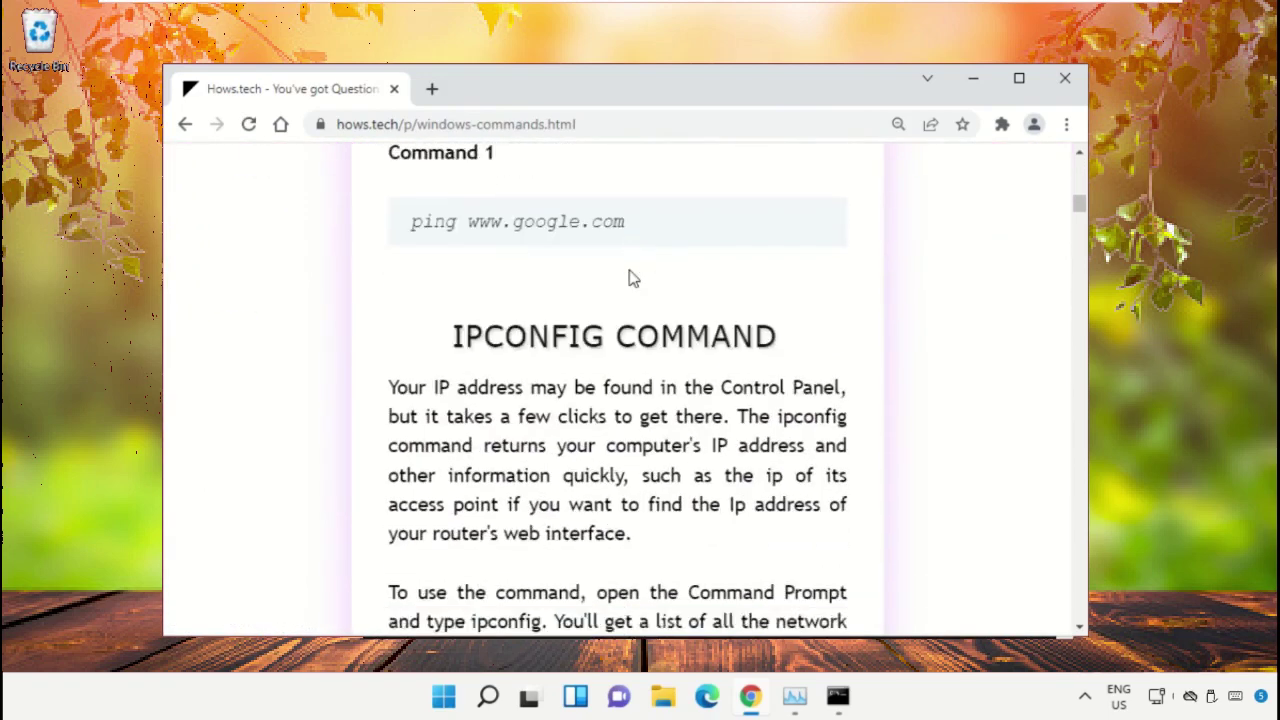
{"action": "scroll", "coordinate": [632, 316], "scroll_direction": "down", "scroll_amount": 20}
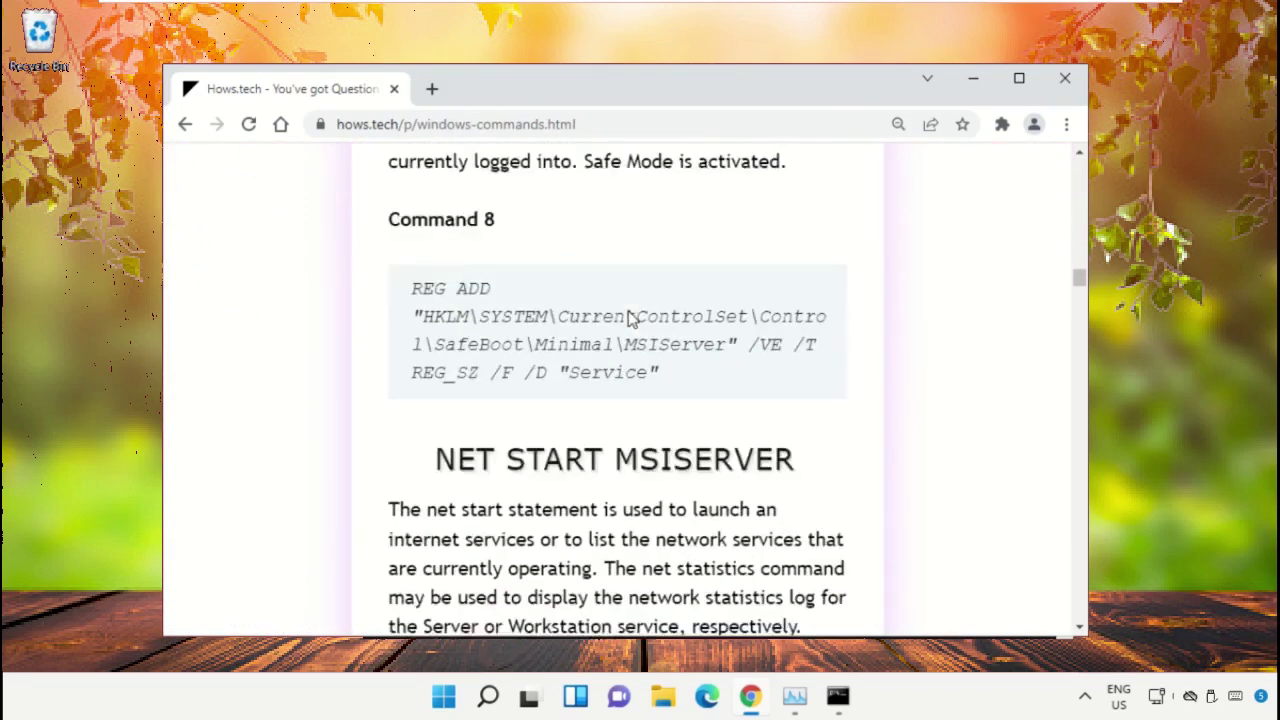
{"action": "scroll", "coordinate": [632, 316], "scroll_direction": "down", "scroll_amount": 15}
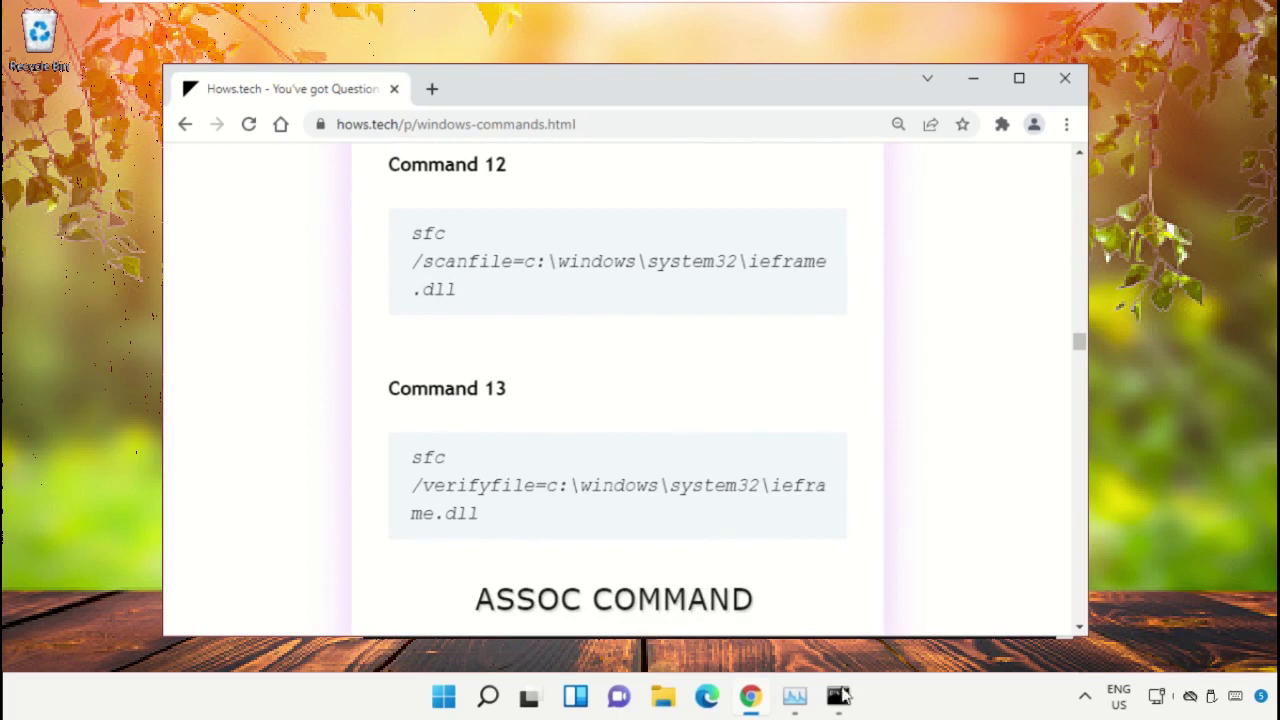
Step: Copy Command 12 from the page and run sfc /scanfile=c:\windows\system32\ieframe.dll in the administrator Command Prompt
{"action": "triple_click", "coordinate": [566, 264]}
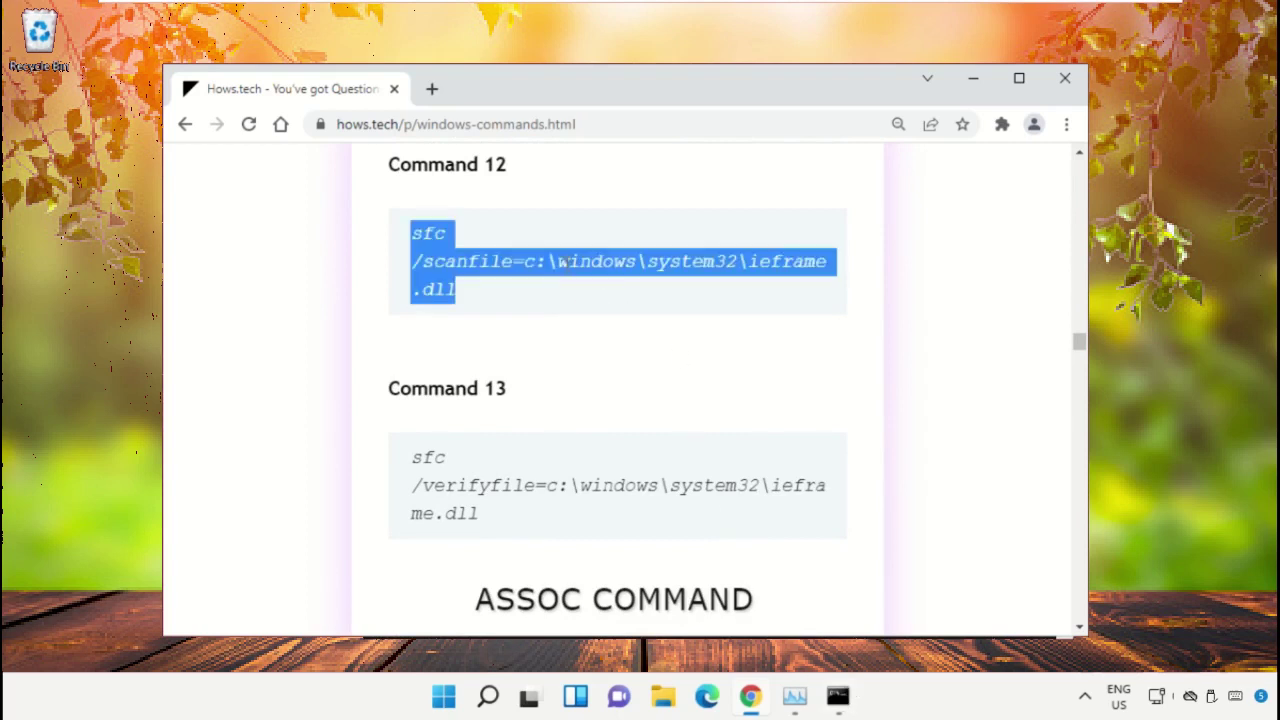
{"action": "right_click", "coordinate": [505, 278]}
{"action": "left_click", "coordinate": [551, 287]}
{"action": "left_click", "coordinate": [851, 710]}
{"action": "right_click", "coordinate": [563, 320]}
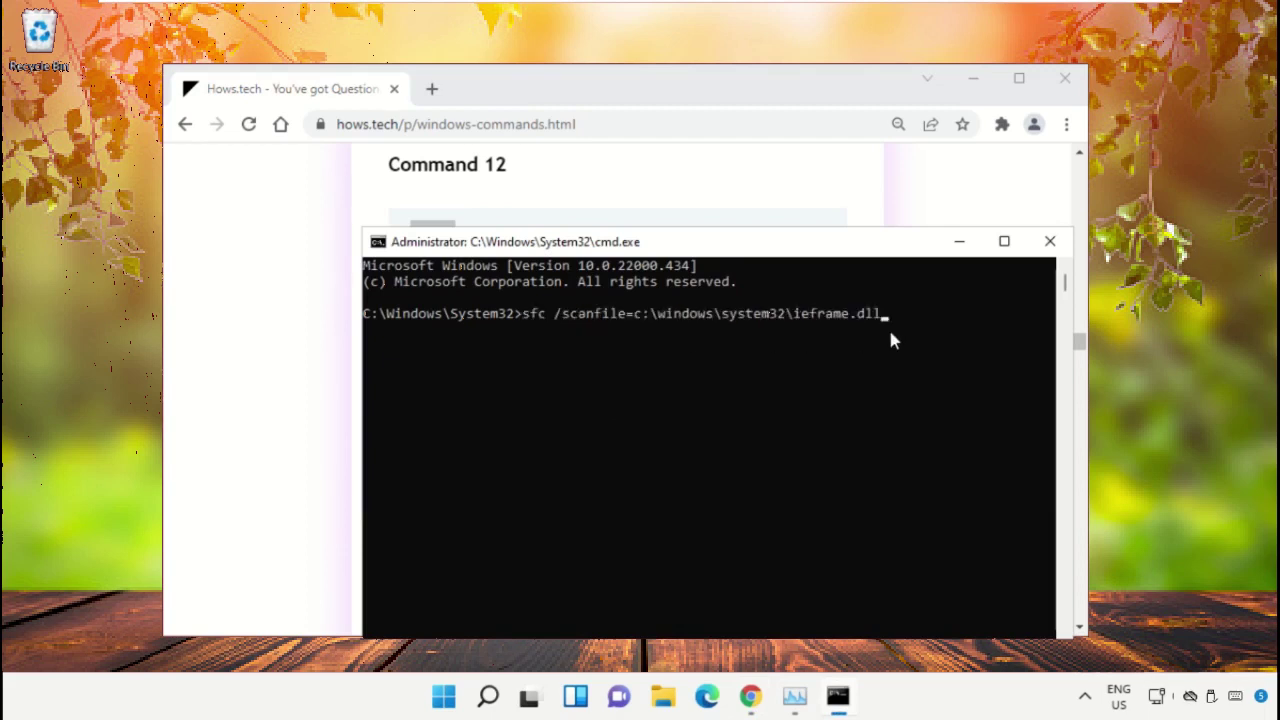
{"action": "key", "text": "Return"}
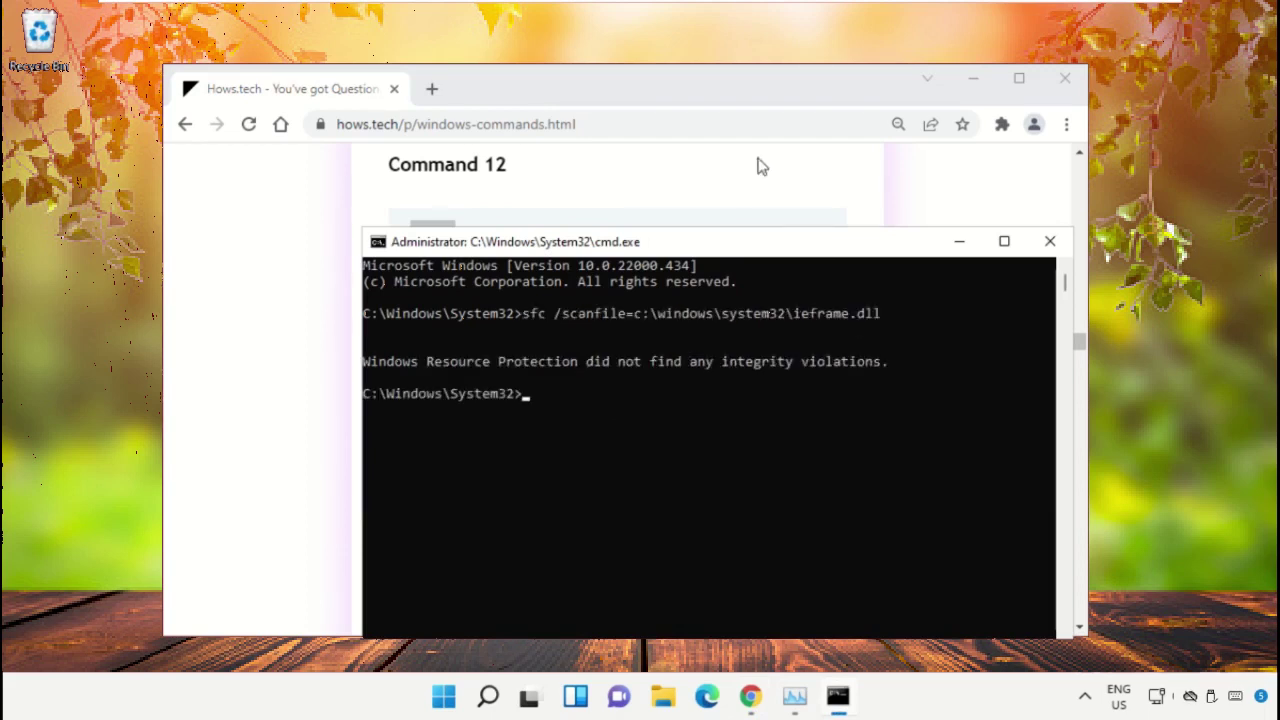
Step: Copy Command 13 from the page and run sfc /verifyfile=c:\windows\system32\ieframe.dll in the administrator Command Prompt
{"action": "left_click", "coordinate": [760, 165]}
{"action": "triple_click", "coordinate": [557, 481]}
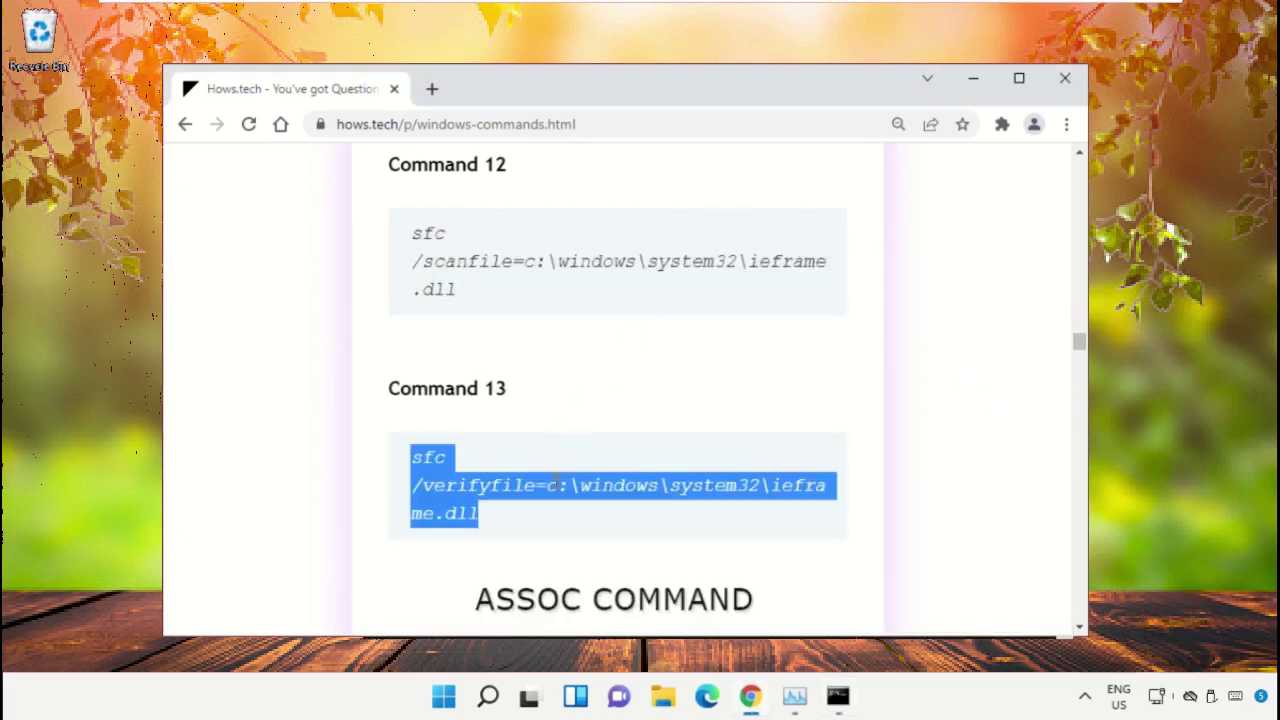
{"action": "right_click", "coordinate": [557, 481]}
{"action": "left_click", "coordinate": [660, 324]}
{"action": "left_click", "coordinate": [838, 696]}
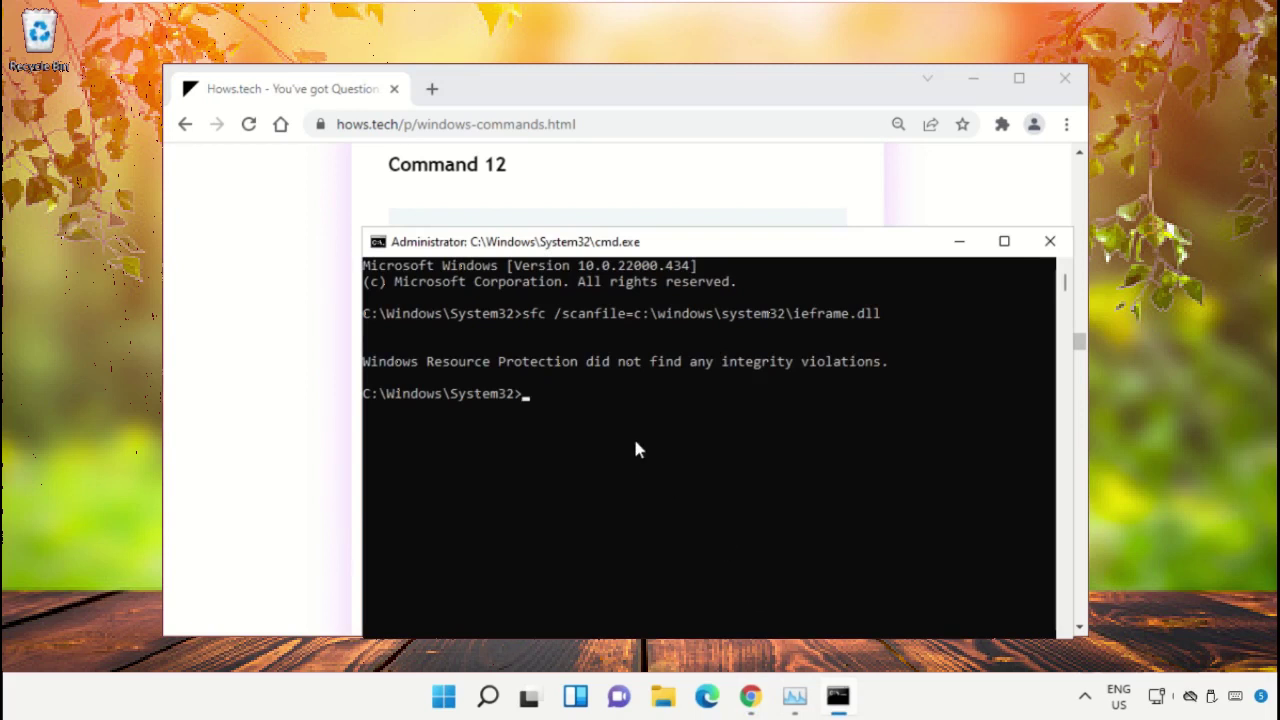
{"action": "key", "text": "ctrl+v"}
{"action": "key", "text": "Return"}
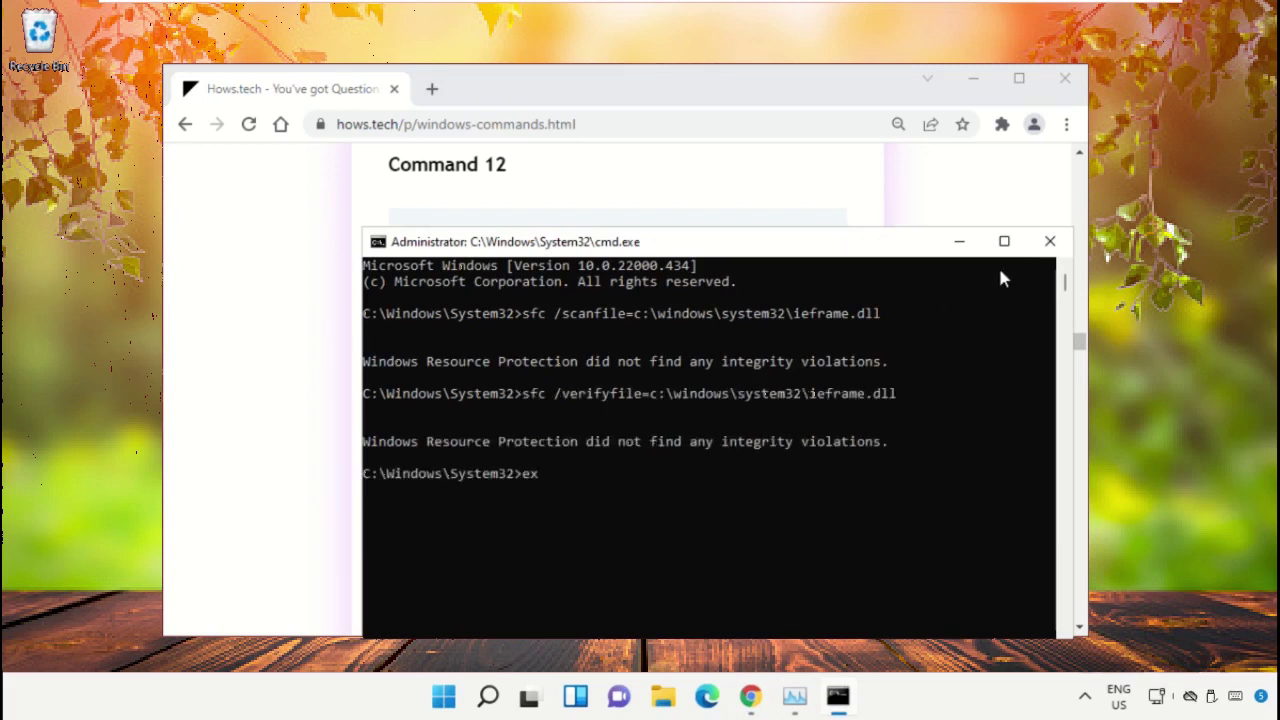
Step: Exit the administrator Command Prompt with the exit command and minimize the browser window to show the desktop
{"action": "type", "text": "exit"}
{"action": "key", "text": "Return"}
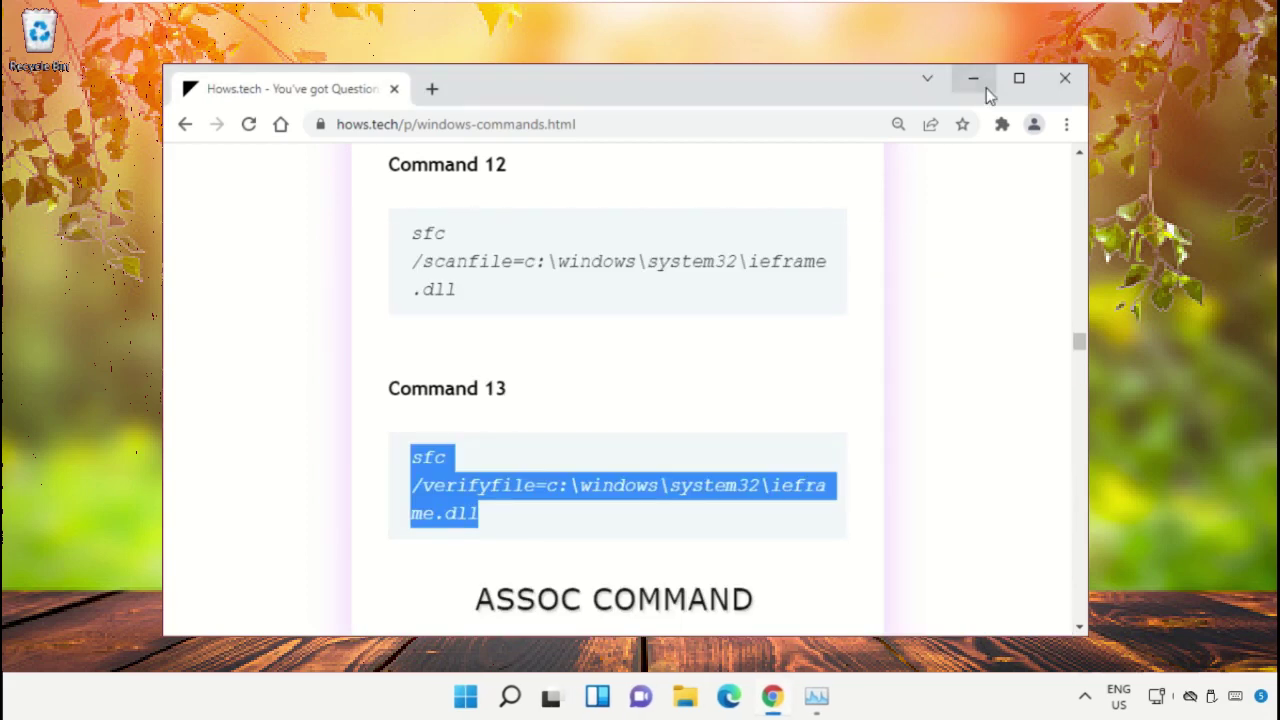
{"action": "left_click", "coordinate": [973, 80]}
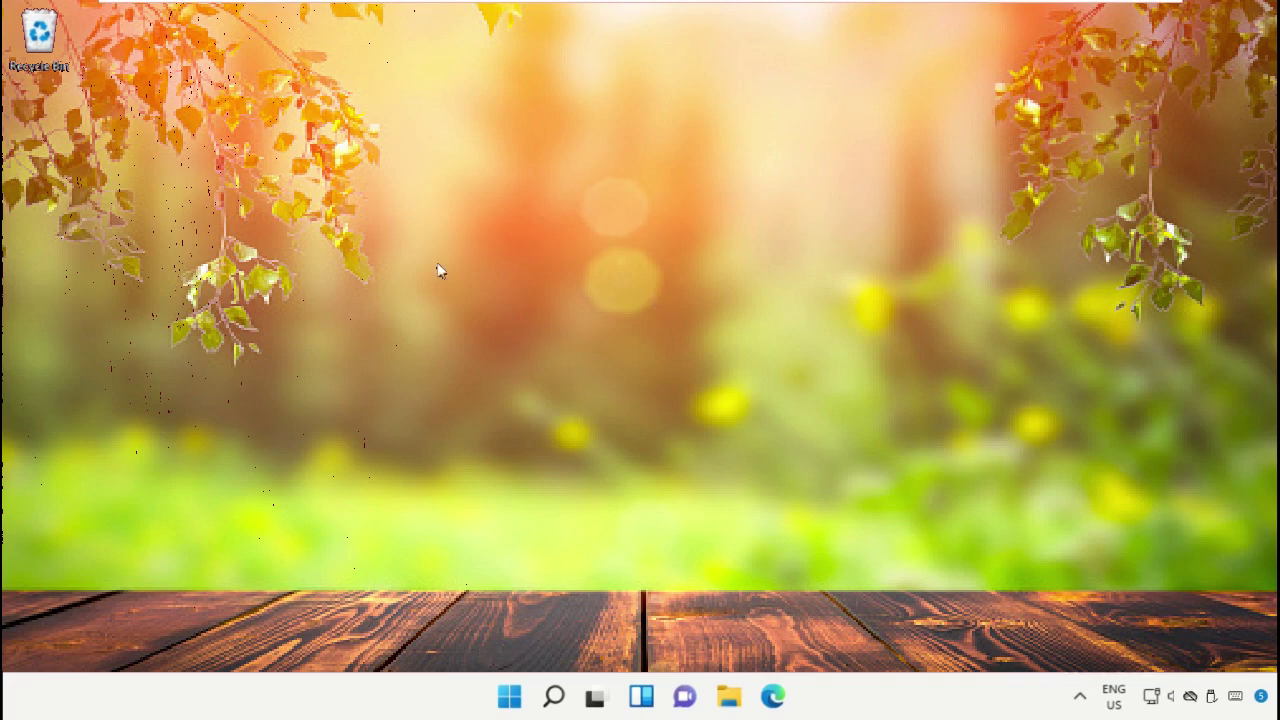
Step: Launch Snipping Tool and capture a new rectangular snip covering the whole desktop, including the taskbar
{"action": "left_click", "coordinate": [553, 697]}
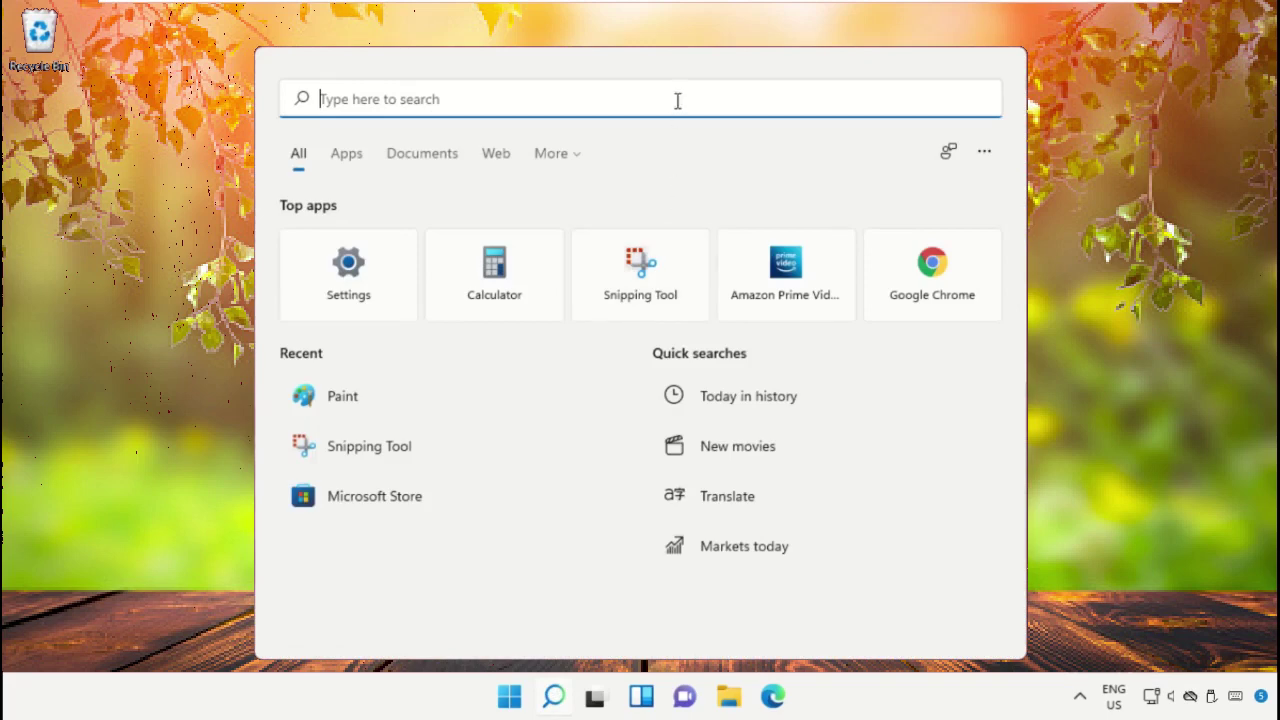
{"action": "type", "text": "Snipping Tool"}
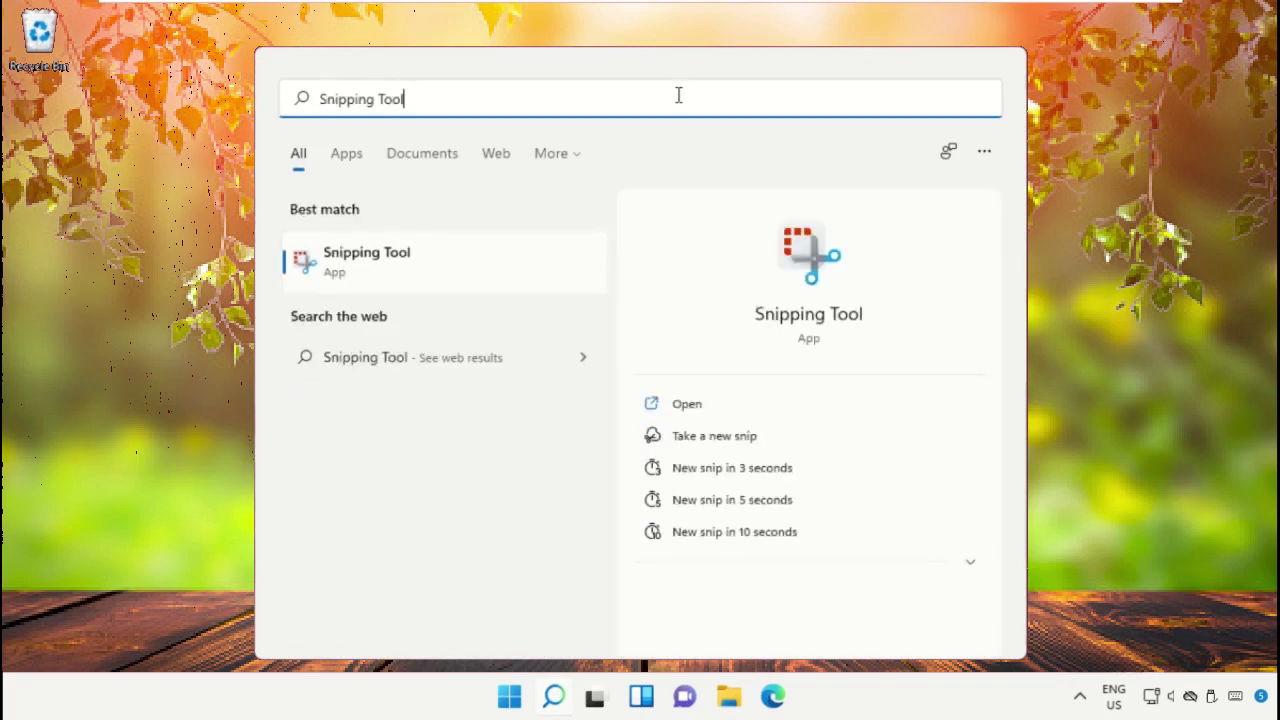
{"action": "left_click", "coordinate": [451, 274]}
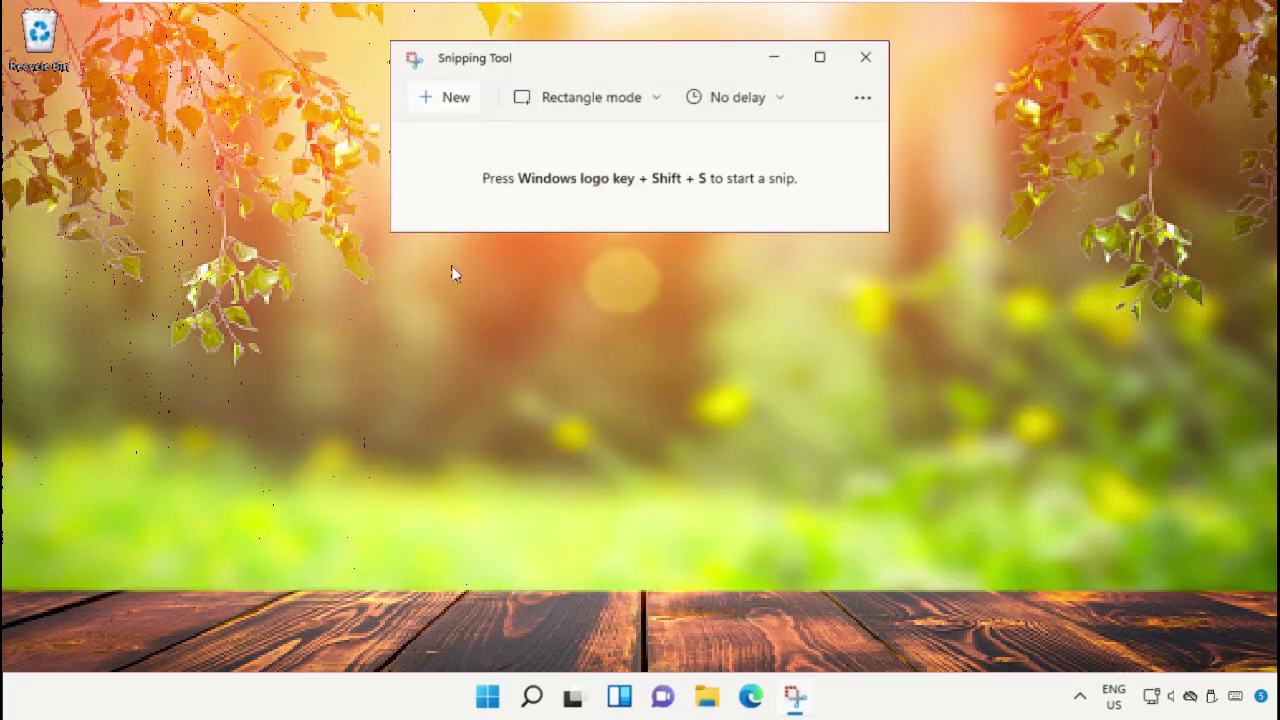
{"action": "left_click", "coordinate": [446, 104]}
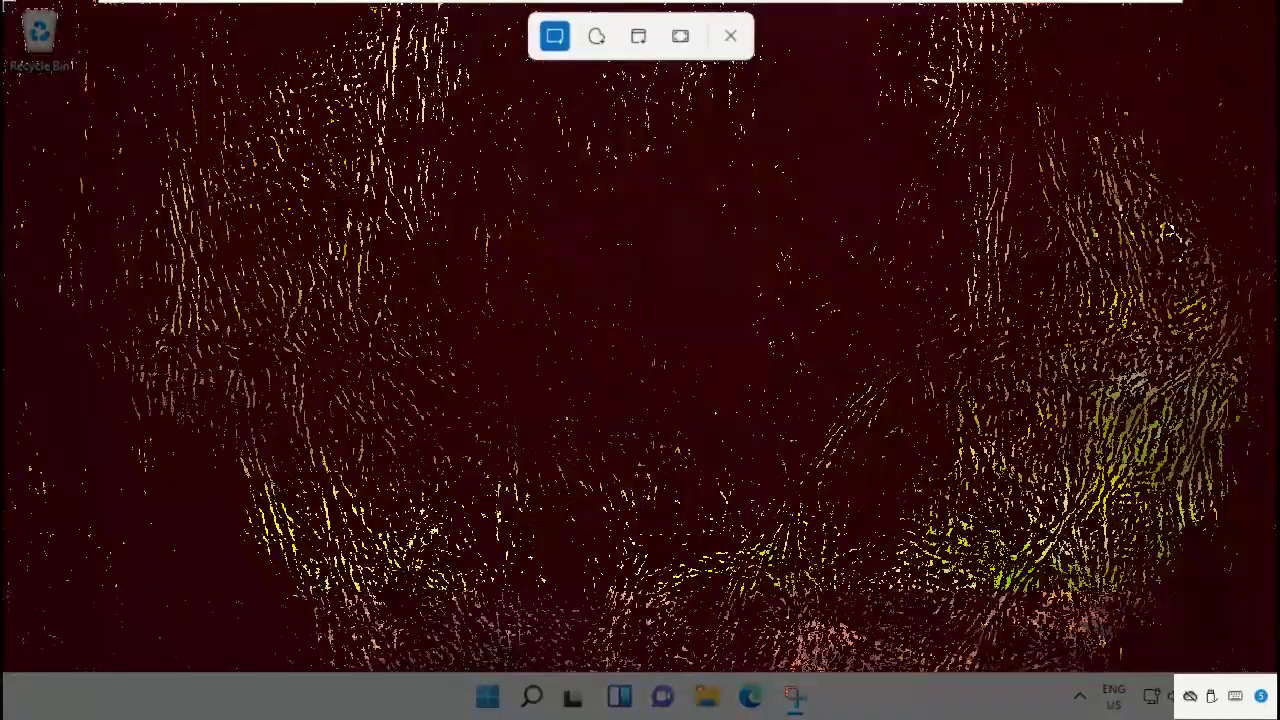
{"action": "left_click_drag", "start_coordinate": [3, 3], "coordinate": [1277, 717]}
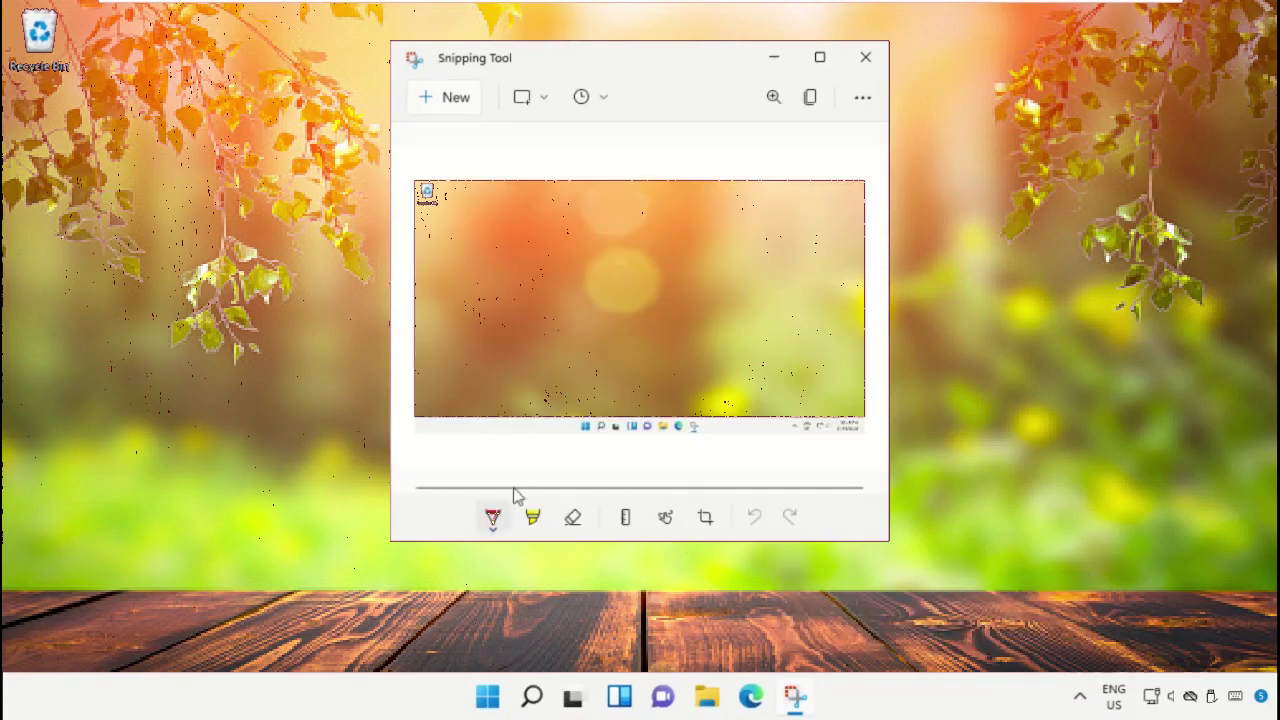
Step: Increase the yellow highlighter's size and highlight the Recycle Bin icon in the snip
{"action": "left_click", "coordinate": [534, 517]}
{"action": "left_click", "coordinate": [534, 517]}
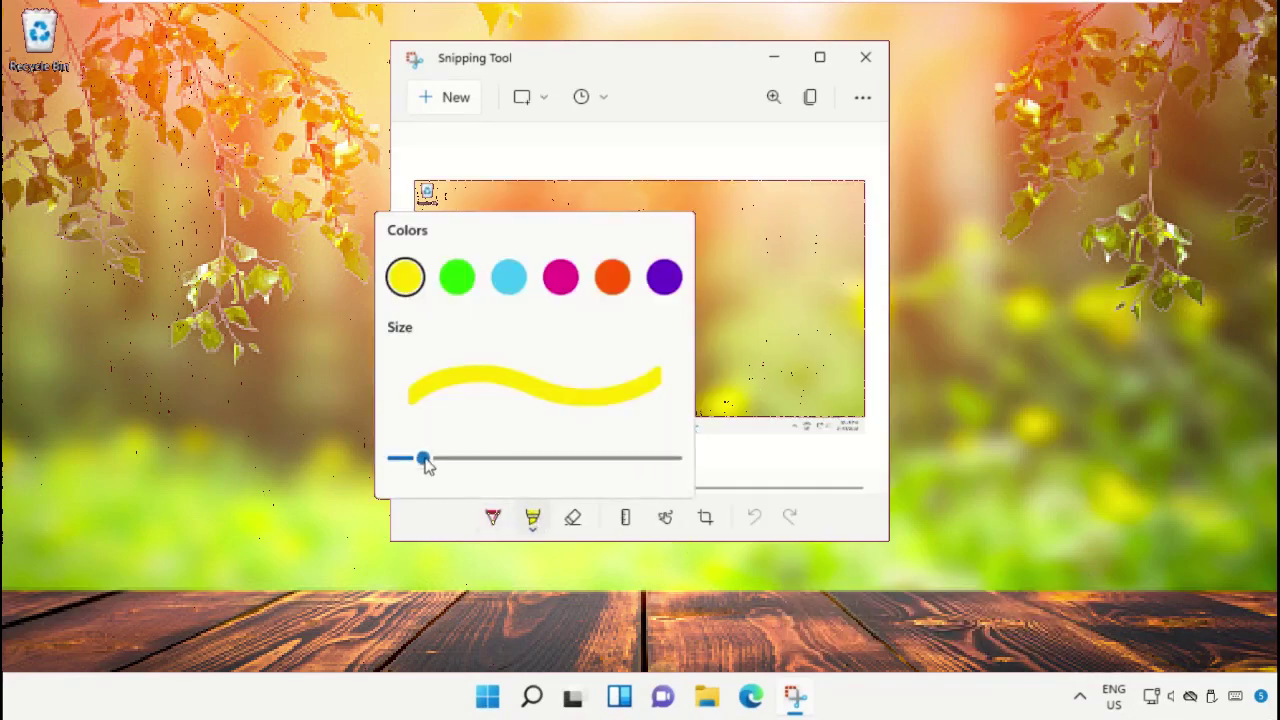
{"action": "left_click_drag", "start_coordinate": [423, 459], "coordinate": [546, 487]}
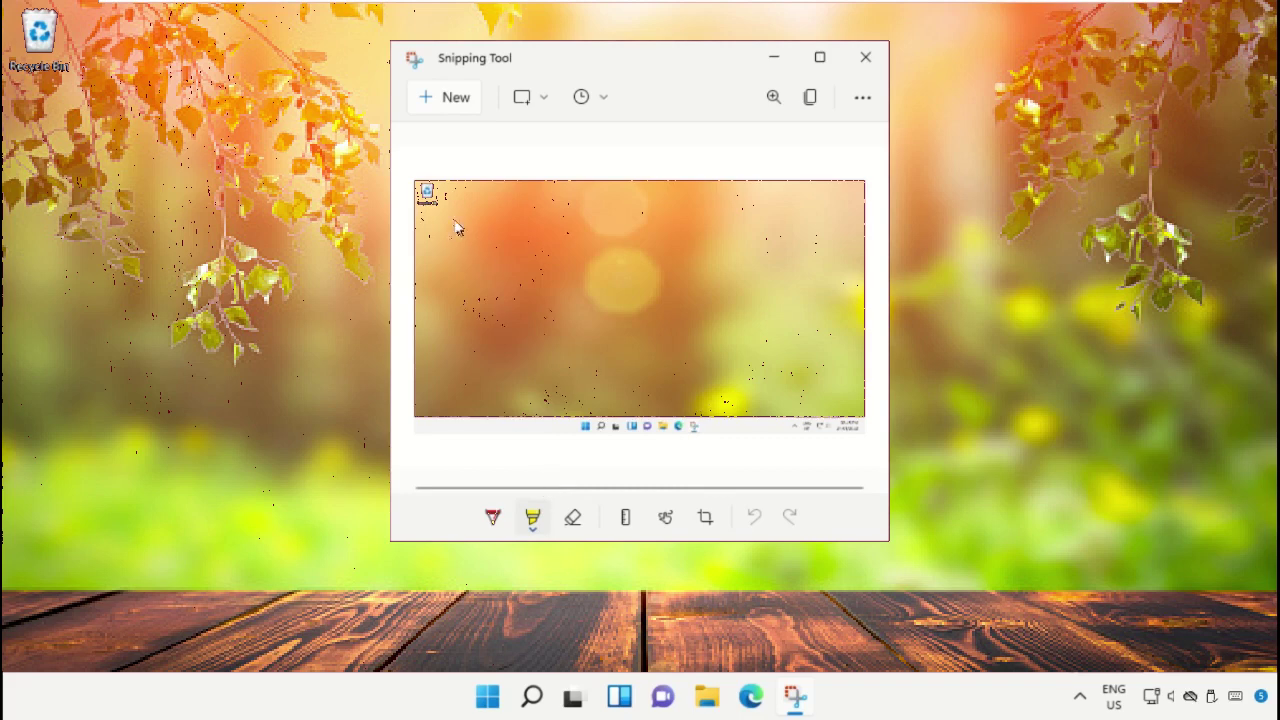
{"action": "left_click_drag", "start_coordinate": [426, 182], "coordinate": [428, 199]}
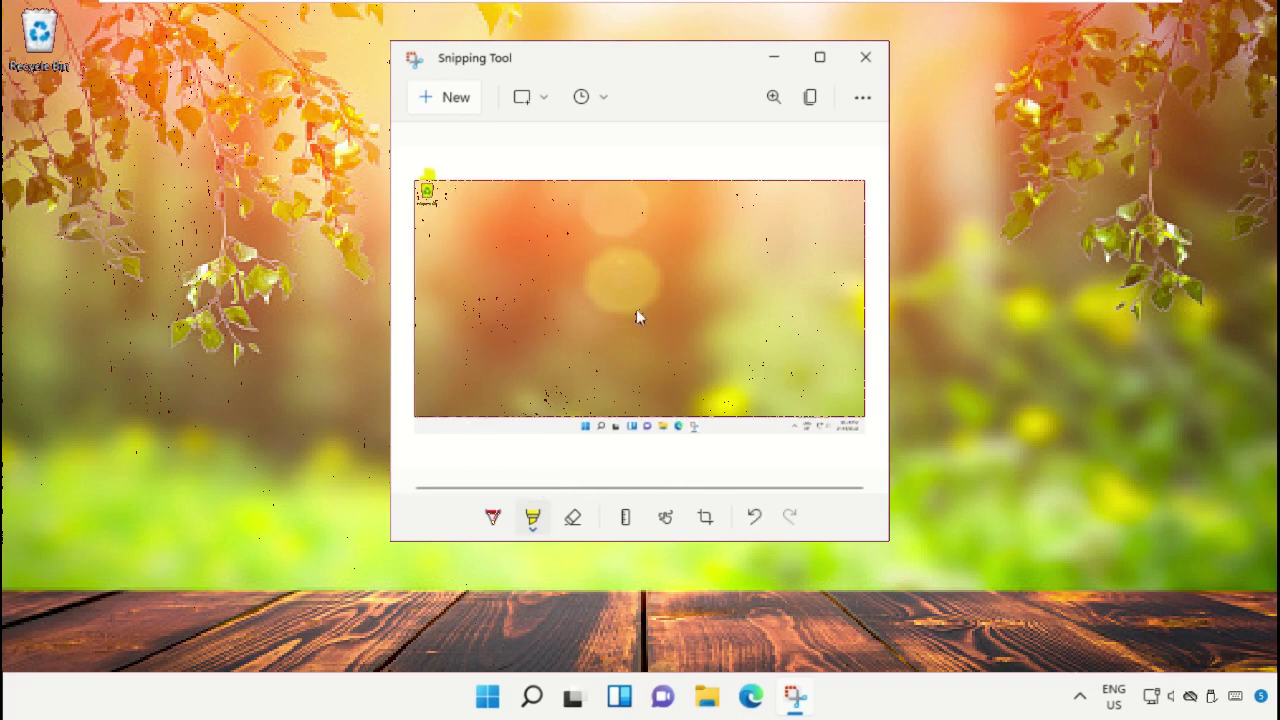
Step: Draw a freehand dark pink pen line across the snip, and erase it together with the yellow highlight
{"action": "left_click", "coordinate": [492, 516]}
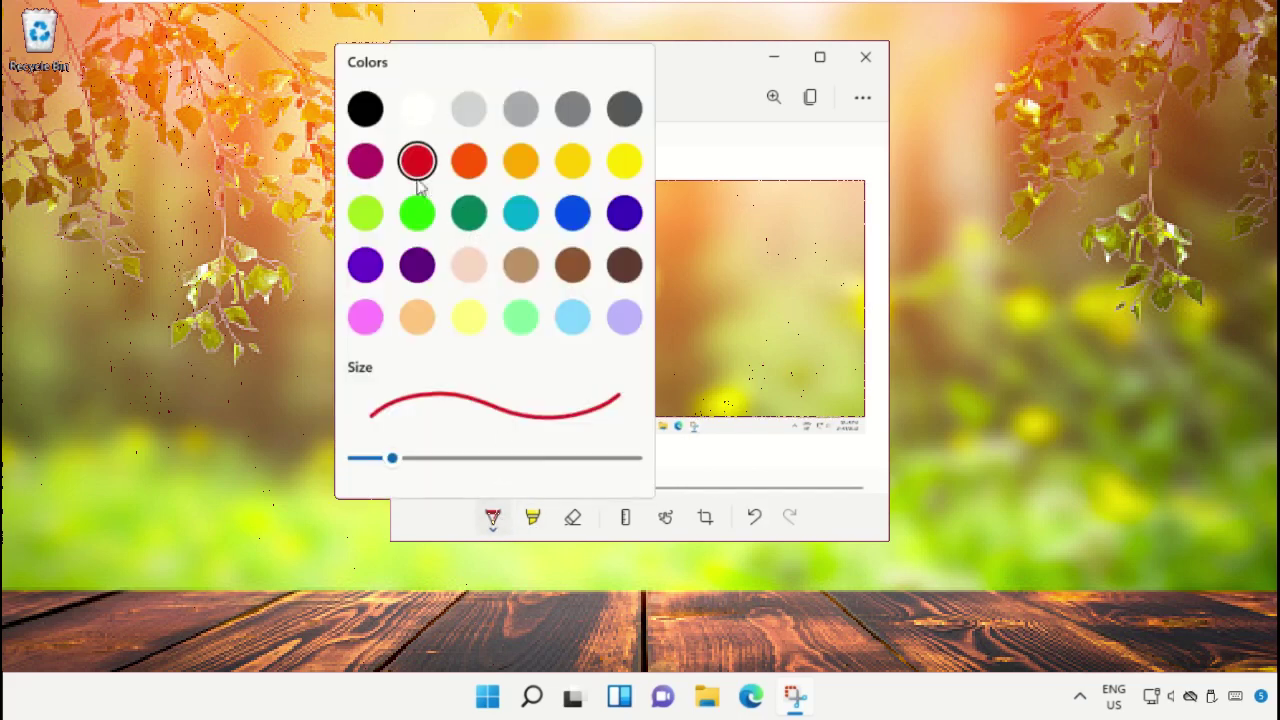
{"action": "left_click", "coordinate": [366, 160]}
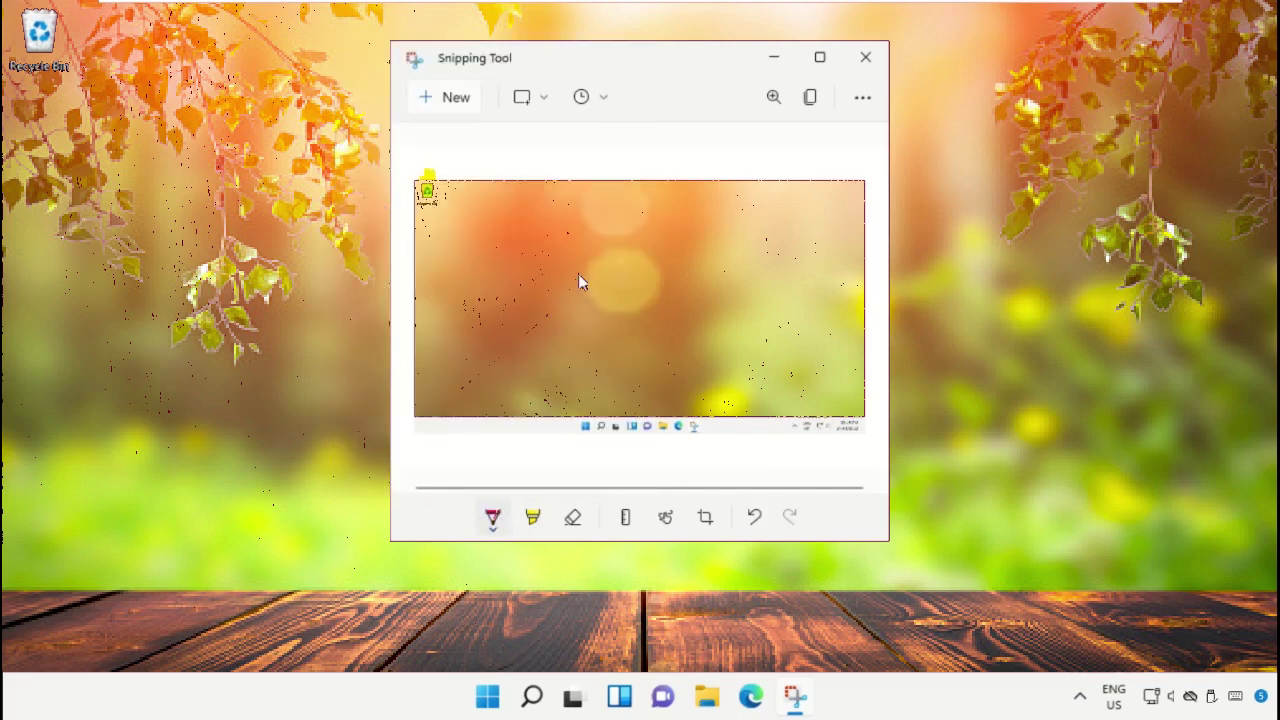
{"action": "left_click_drag", "start_coordinate": [855, 185], "coordinate": [866, 172]}
{"action": "left_click", "coordinate": [572, 518]}
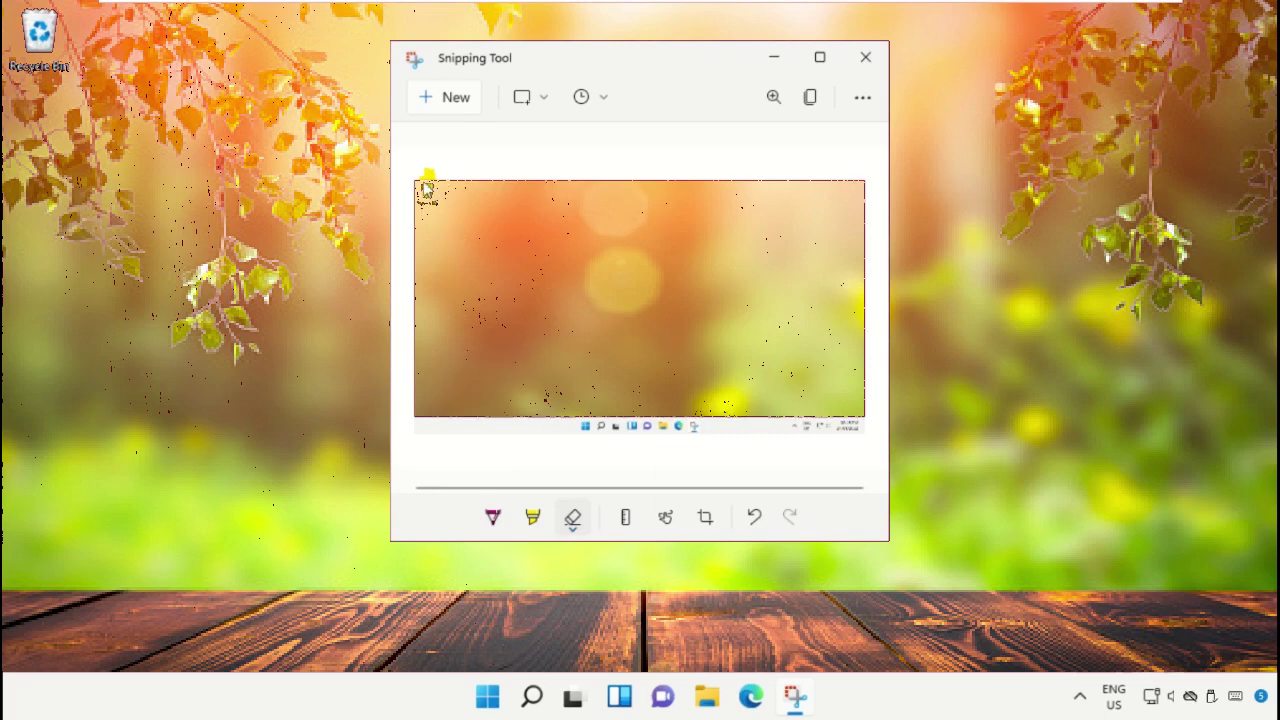
{"action": "left_click_drag", "start_coordinate": [423, 184], "coordinate": [425, 179]}
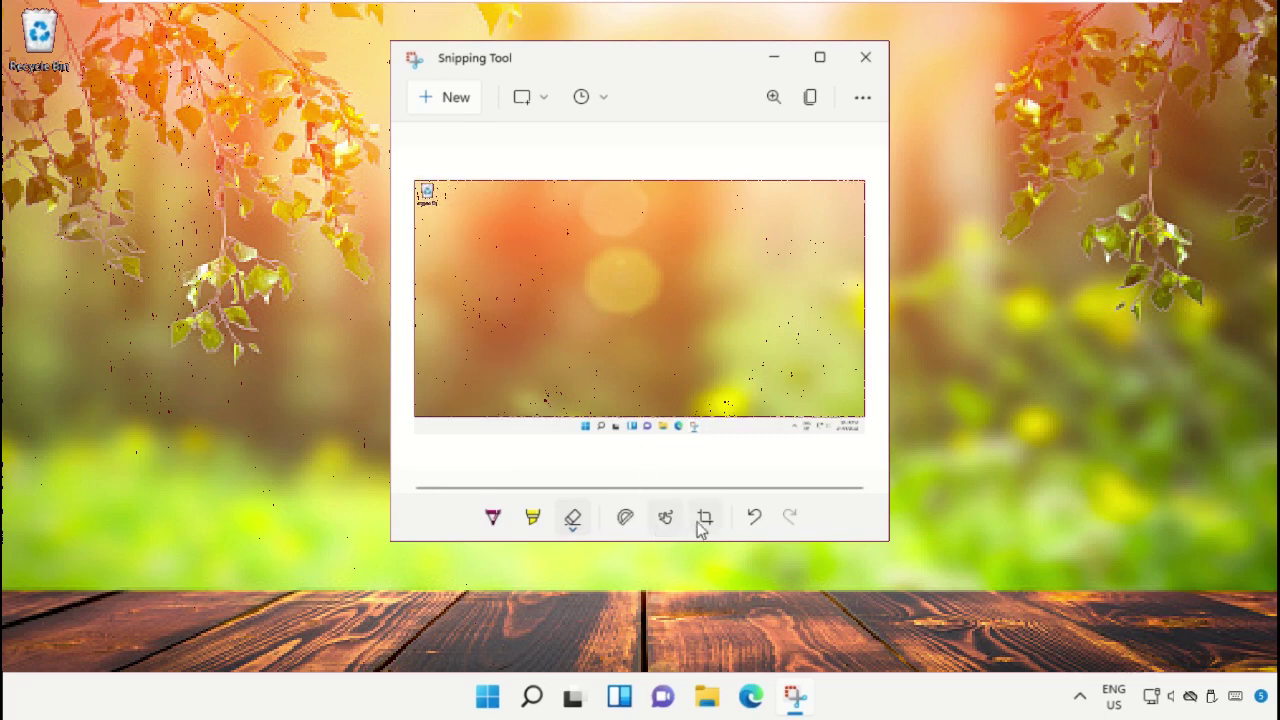
Step: Crop the snip from its top edge to remove the strip with the Recycle Bin icon, and apply the crop
{"action": "left_click", "coordinate": [705, 517]}
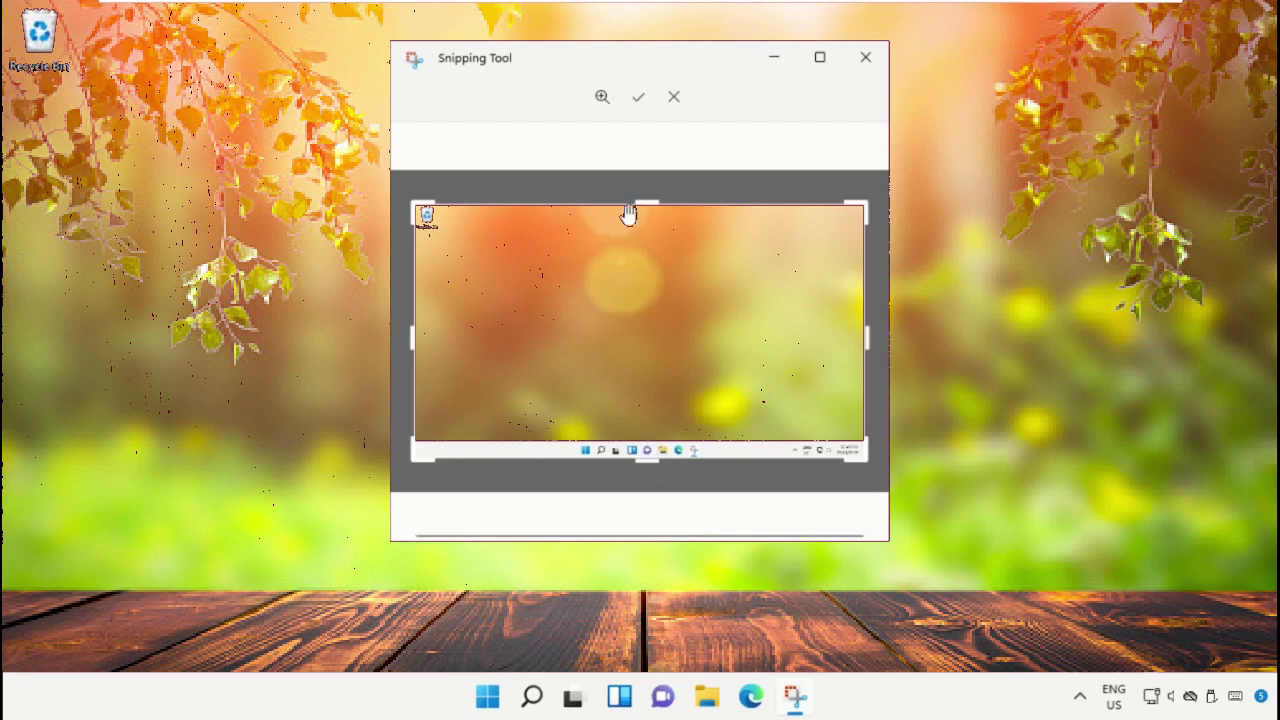
{"action": "left_click_drag", "start_coordinate": [647, 205], "coordinate": [656, 234]}
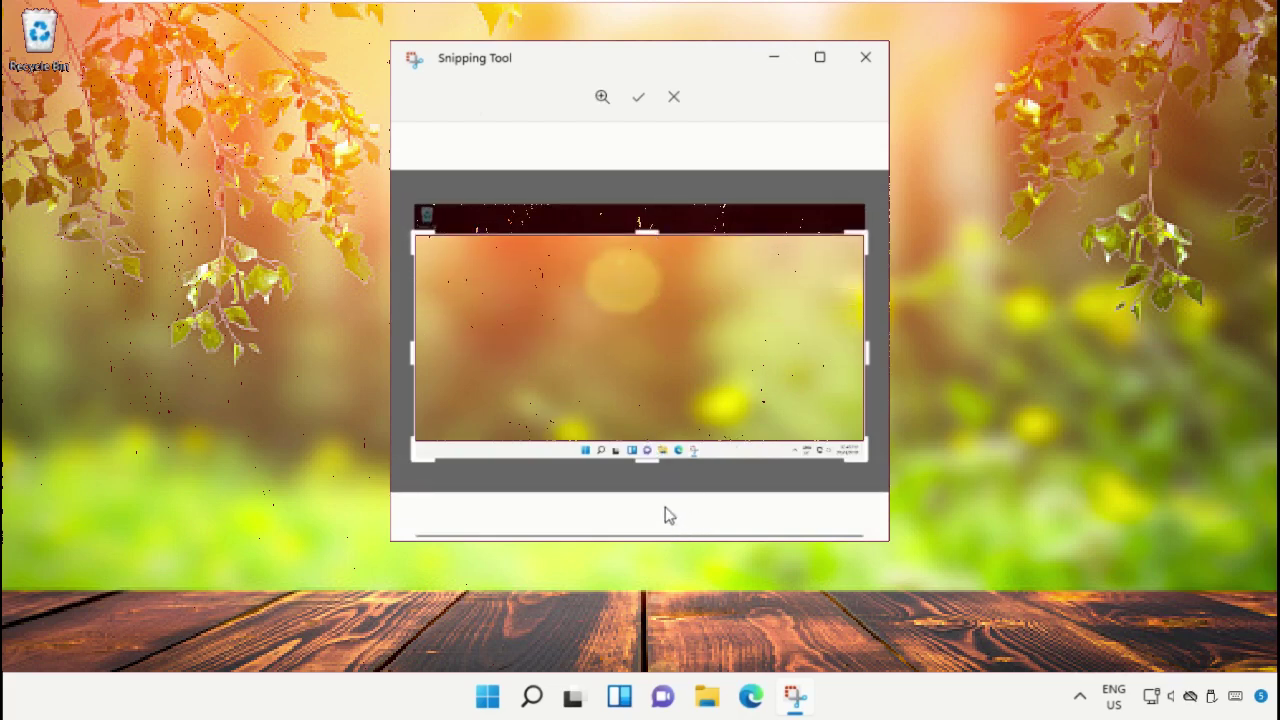
{"action": "left_click", "coordinate": [635, 106]}
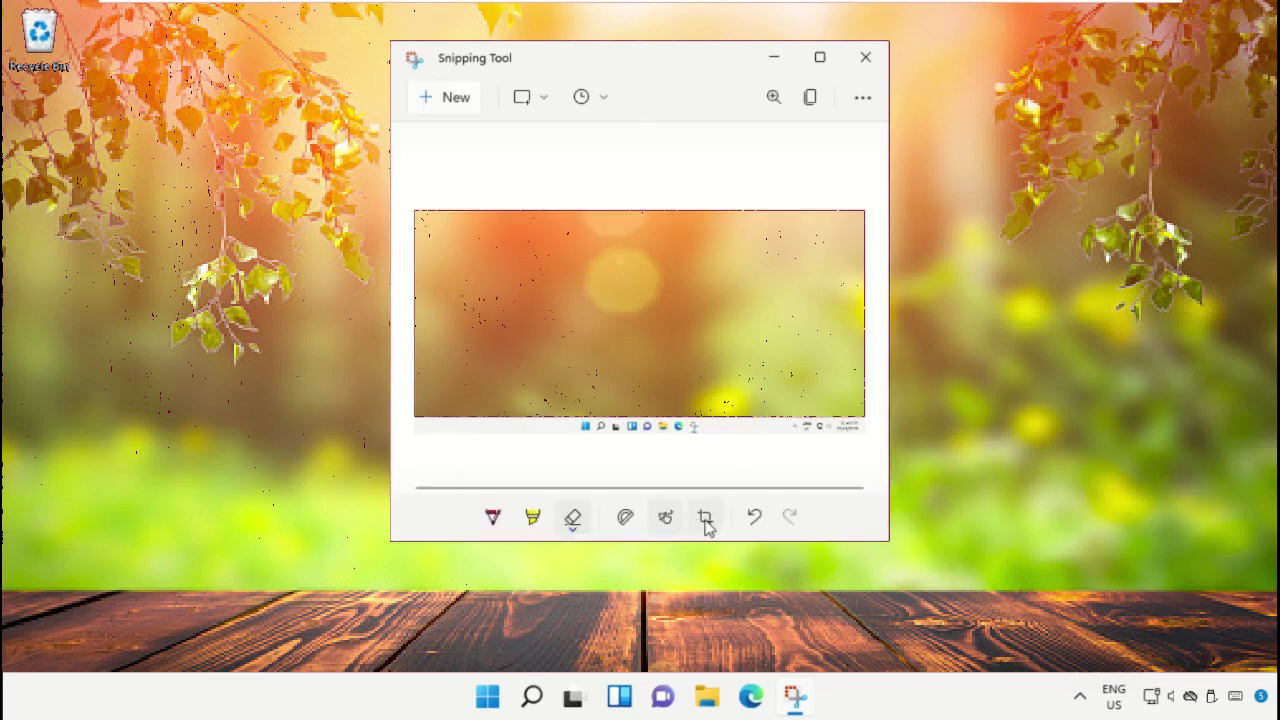
Step: Undo the erasures and the pen and highlighter strokes on the snip, and redo all of them
{"action": "left_click", "coordinate": [754, 521]}
{"action": "left_click", "coordinate": [754, 521]}
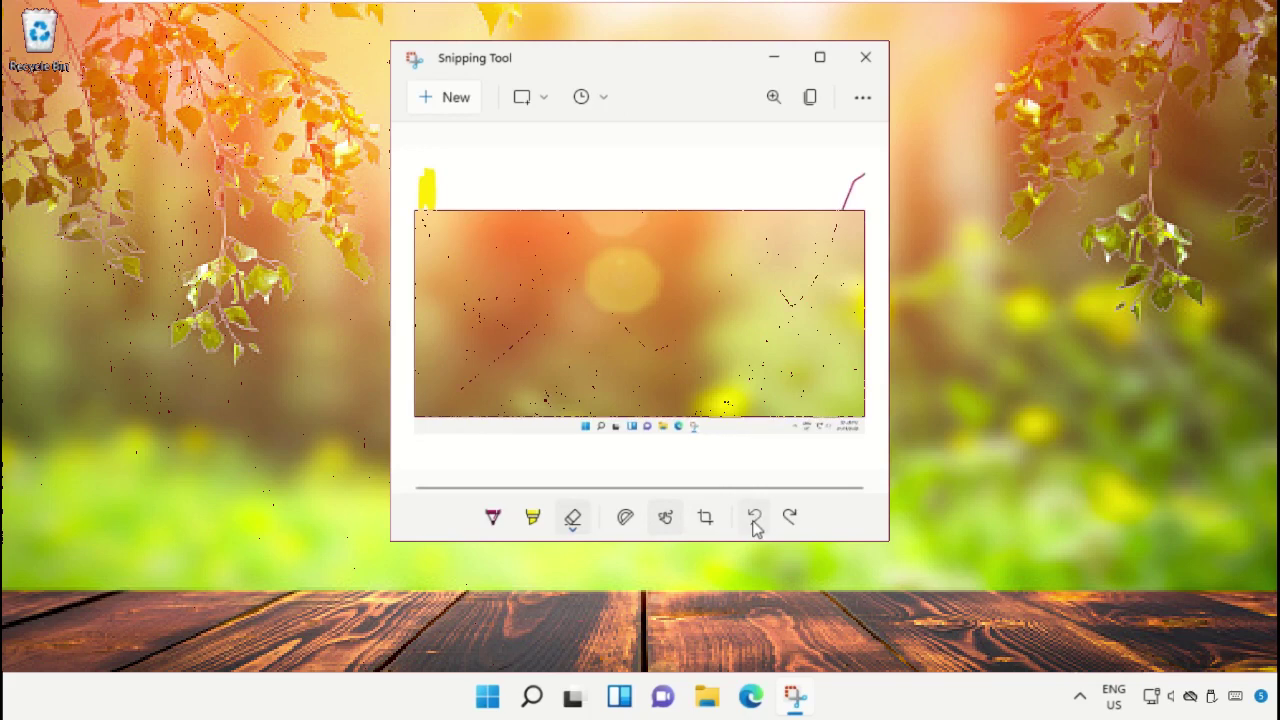
{"action": "left_click", "coordinate": [754, 521]}
{"action": "left_click", "coordinate": [754, 521]}
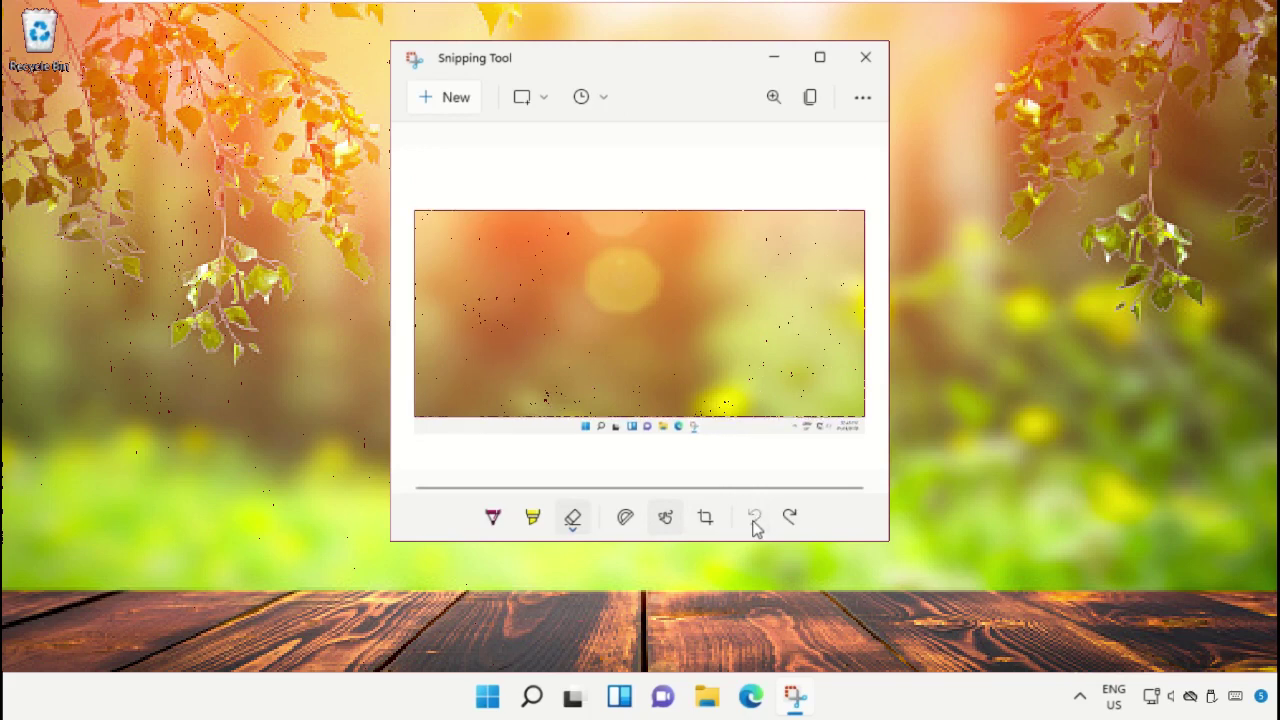
{"action": "left_click", "coordinate": [790, 517]}
{"action": "left_click", "coordinate": [790, 517]}
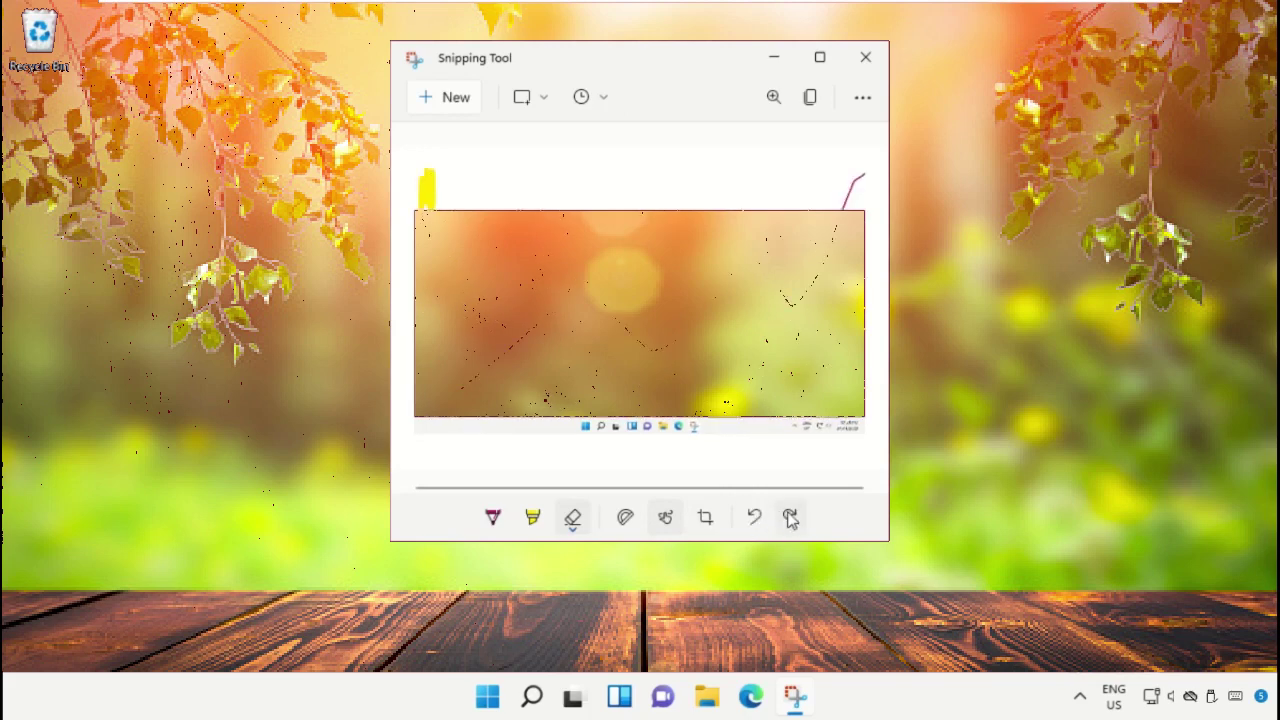
{"action": "left_click", "coordinate": [790, 517]}
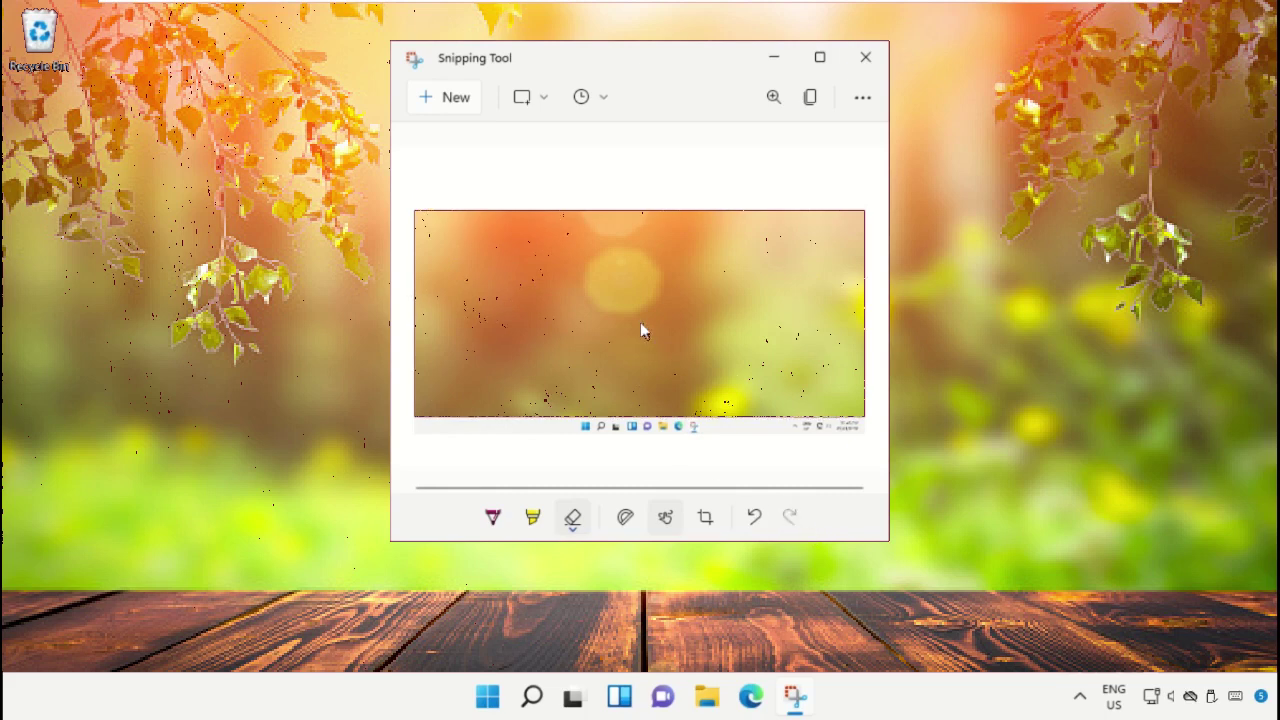
{"action": "left_click", "coordinate": [862, 97]}
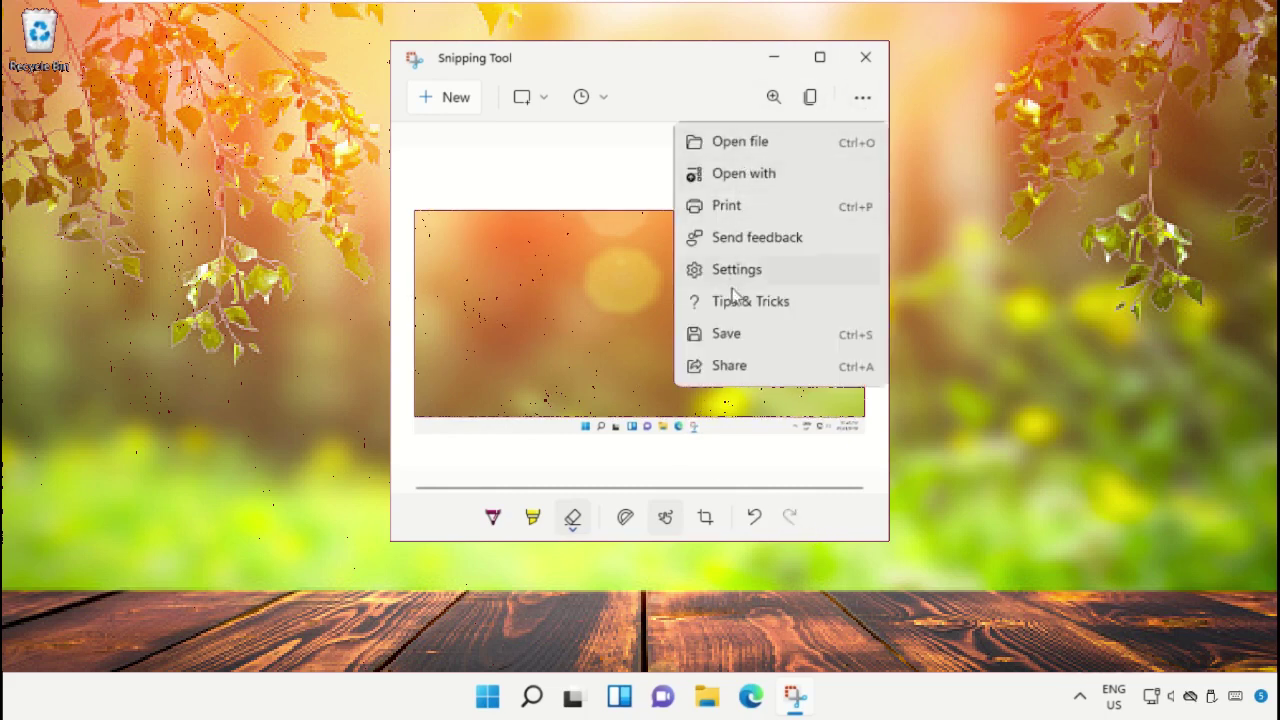
{"action": "left_click", "coordinate": [748, 366]}
{"action": "left_click", "coordinate": [736, 339]}
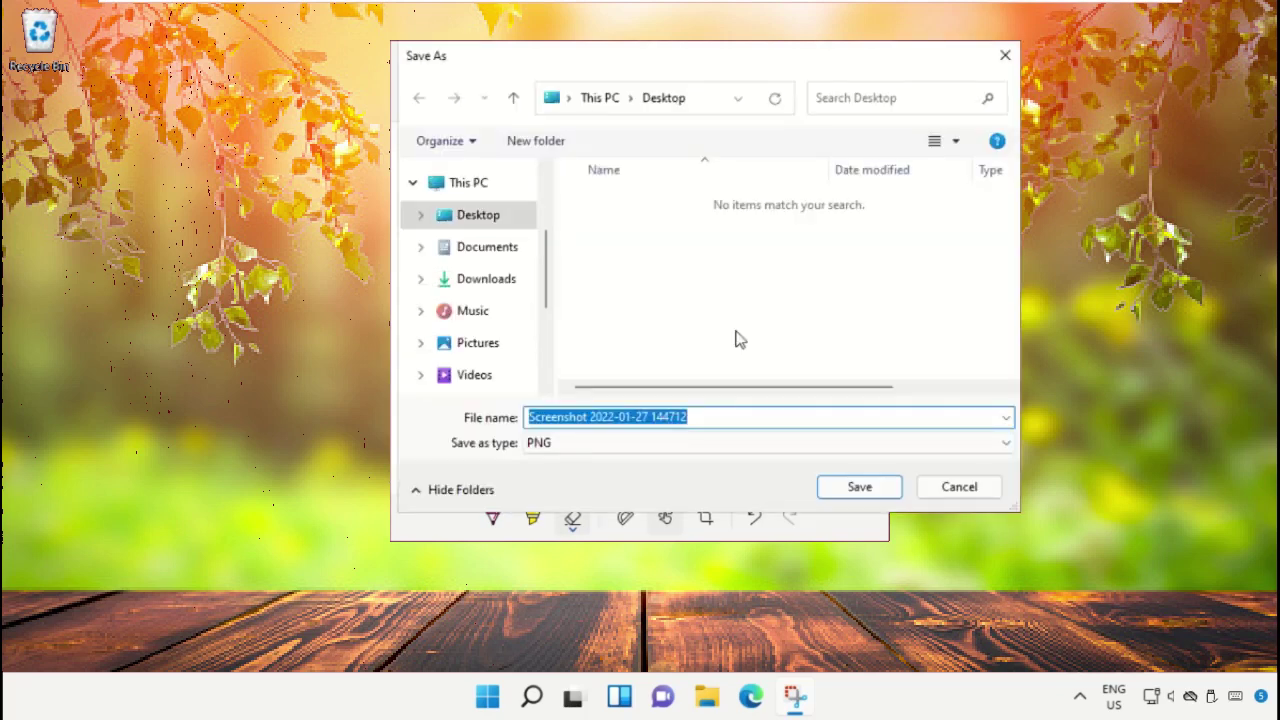
{"action": "left_click", "coordinate": [838, 484]}
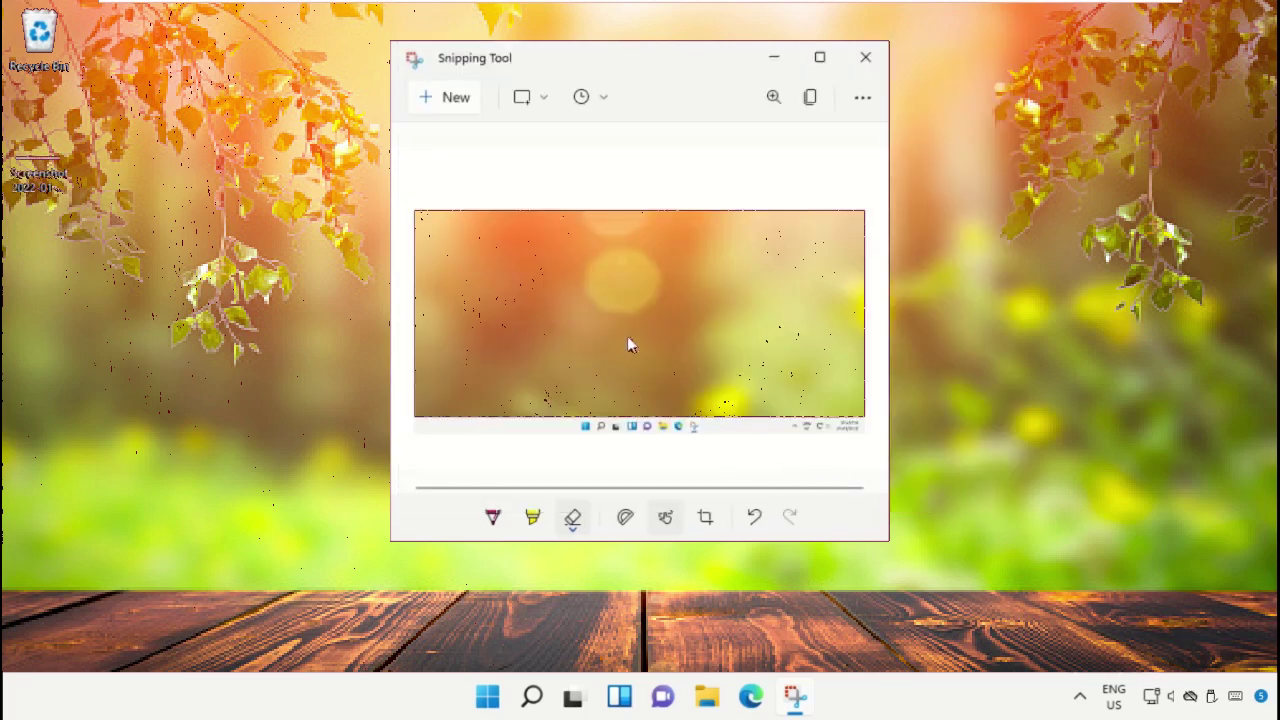
{"action": "left_click", "coordinate": [865, 57]}
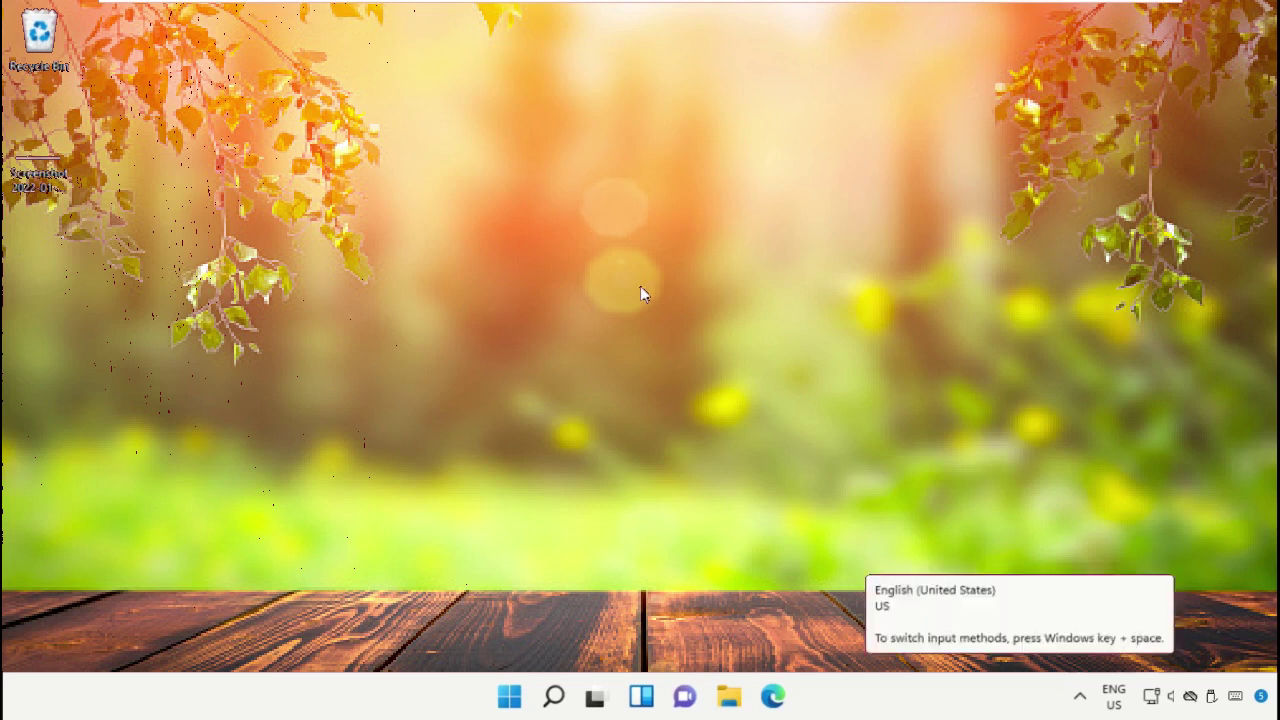
Step: Launch Paint and paste the desktop screenshot from the clipboard into the untitled canvas
{"action": "left_click", "coordinate": [553, 700]}
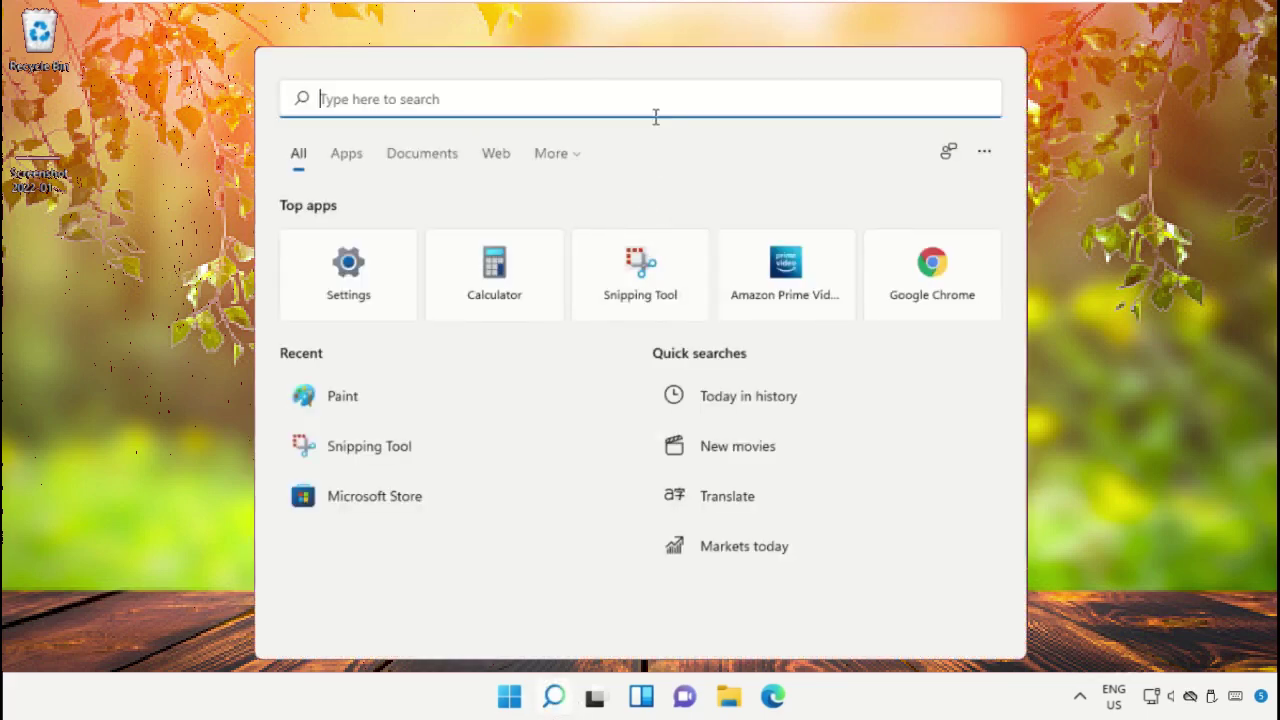
{"action": "type", "text": "Paint"}
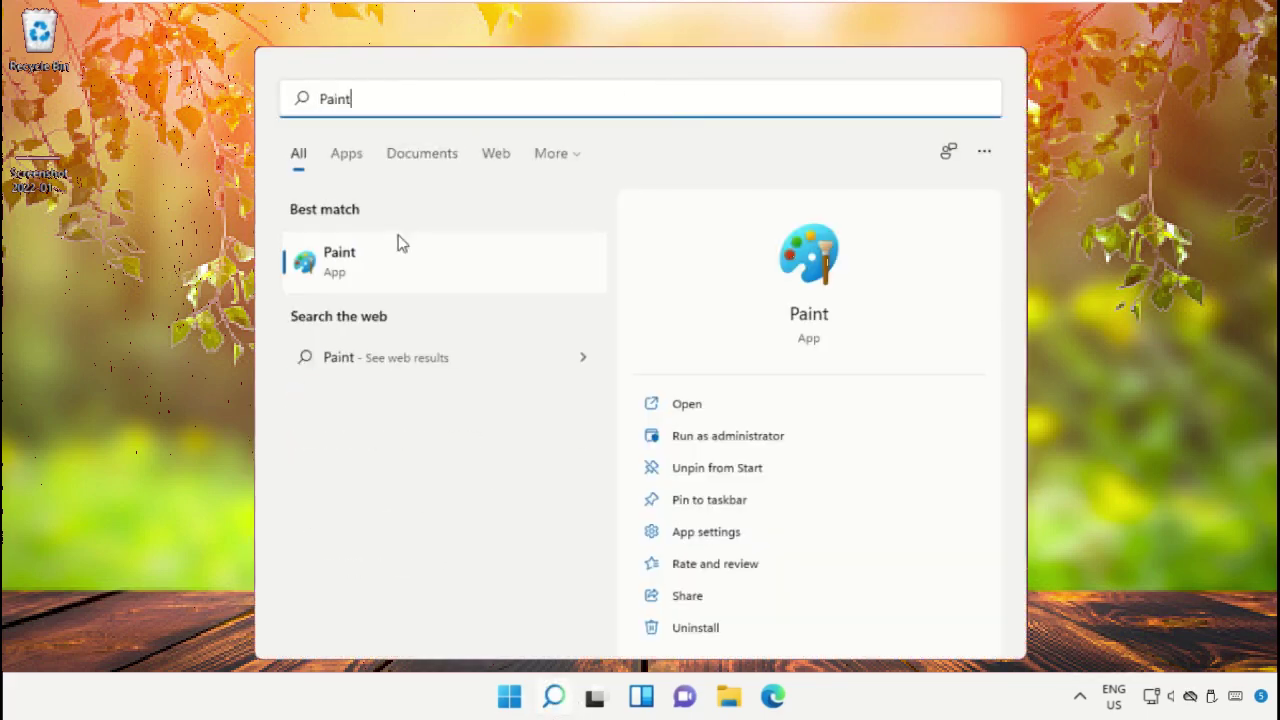
{"action": "left_click", "coordinate": [400, 277]}
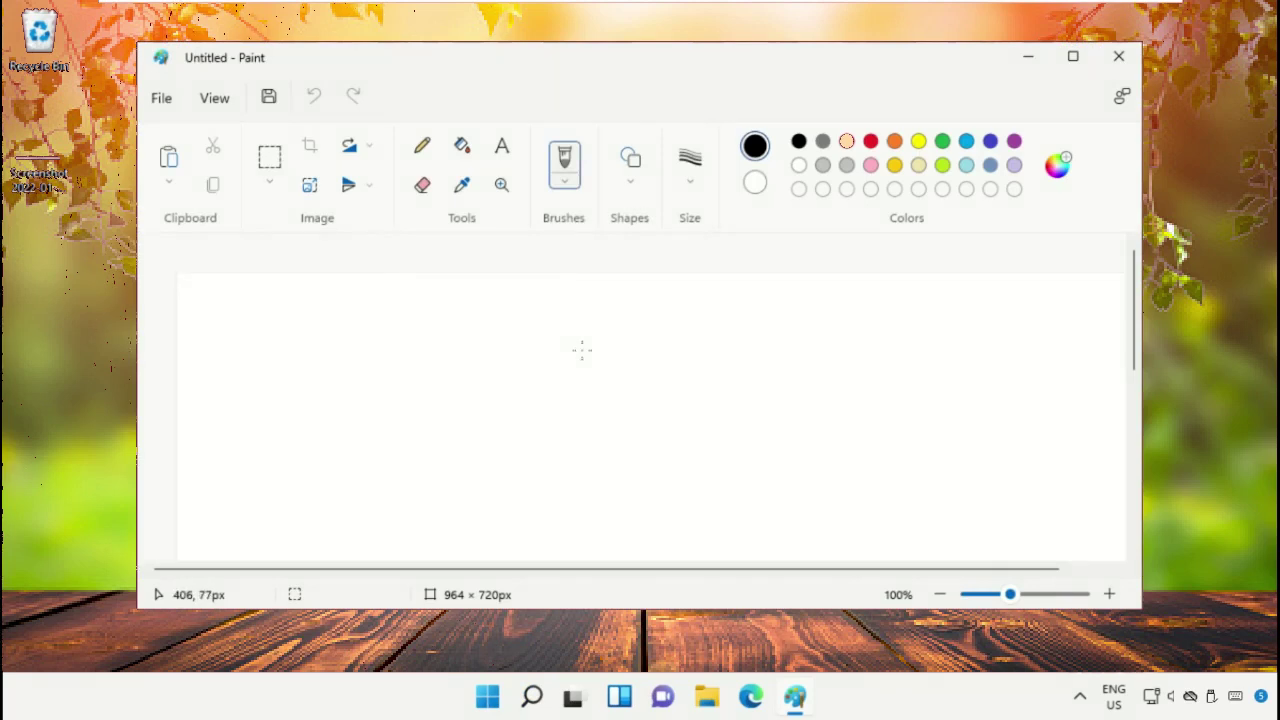
{"action": "key", "text": "ctrl+v"}
{"action": "key", "text": "ctrl+minus"}
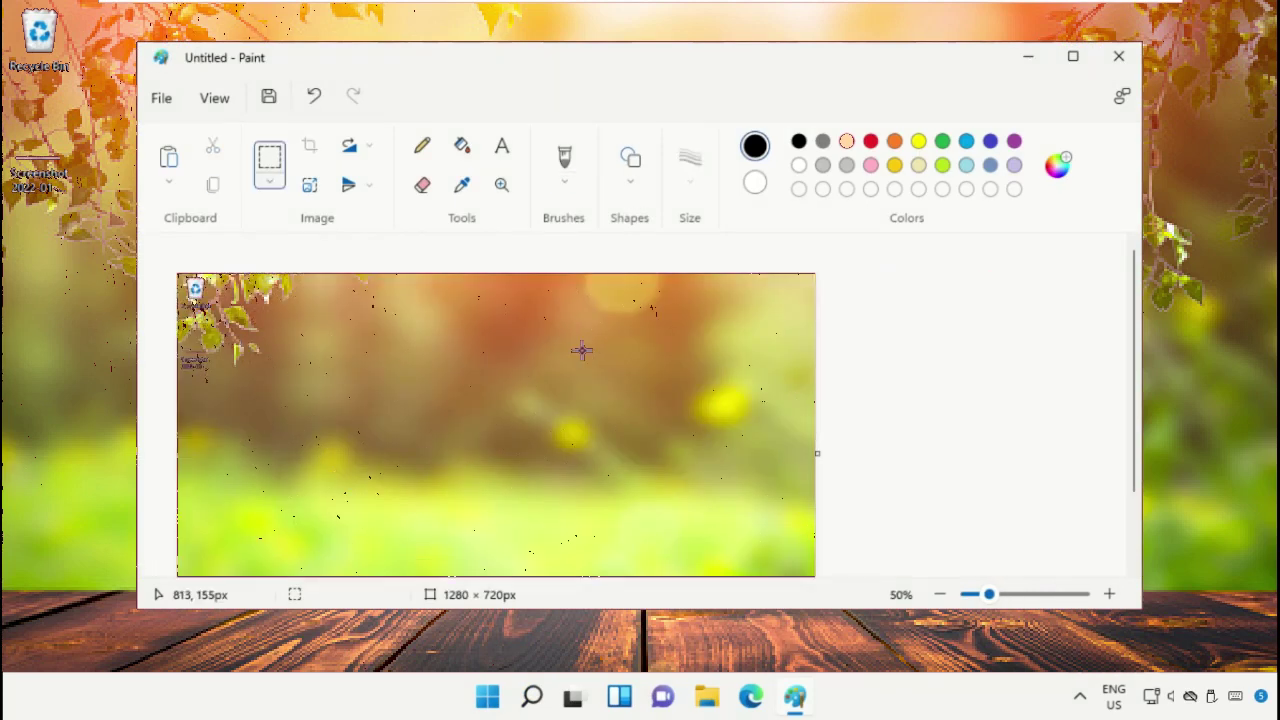
{"action": "key", "text": "ctrl+minus"}
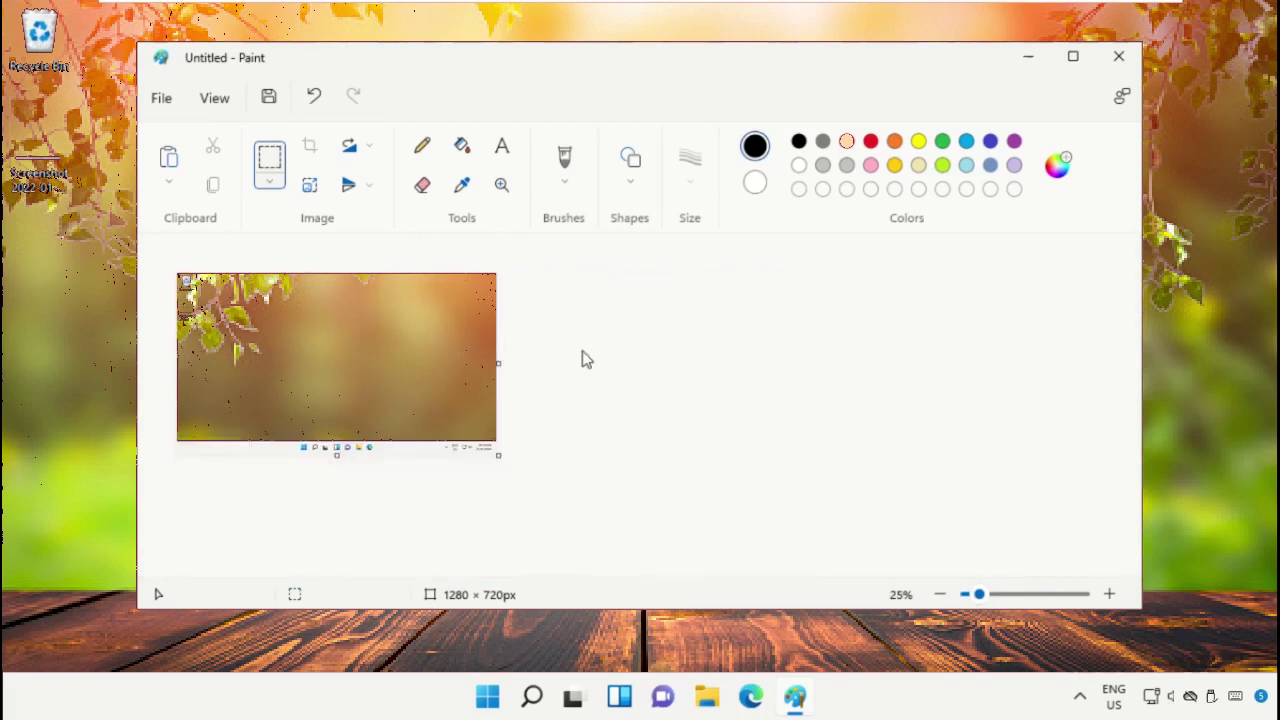
Step: Draw a black 4px Pencil line freehand across the pasted screenshot, from its lower-left corner to its upper-right corner
{"action": "left_click", "coordinate": [422, 146]}
{"action": "left_click", "coordinate": [705, 168]}
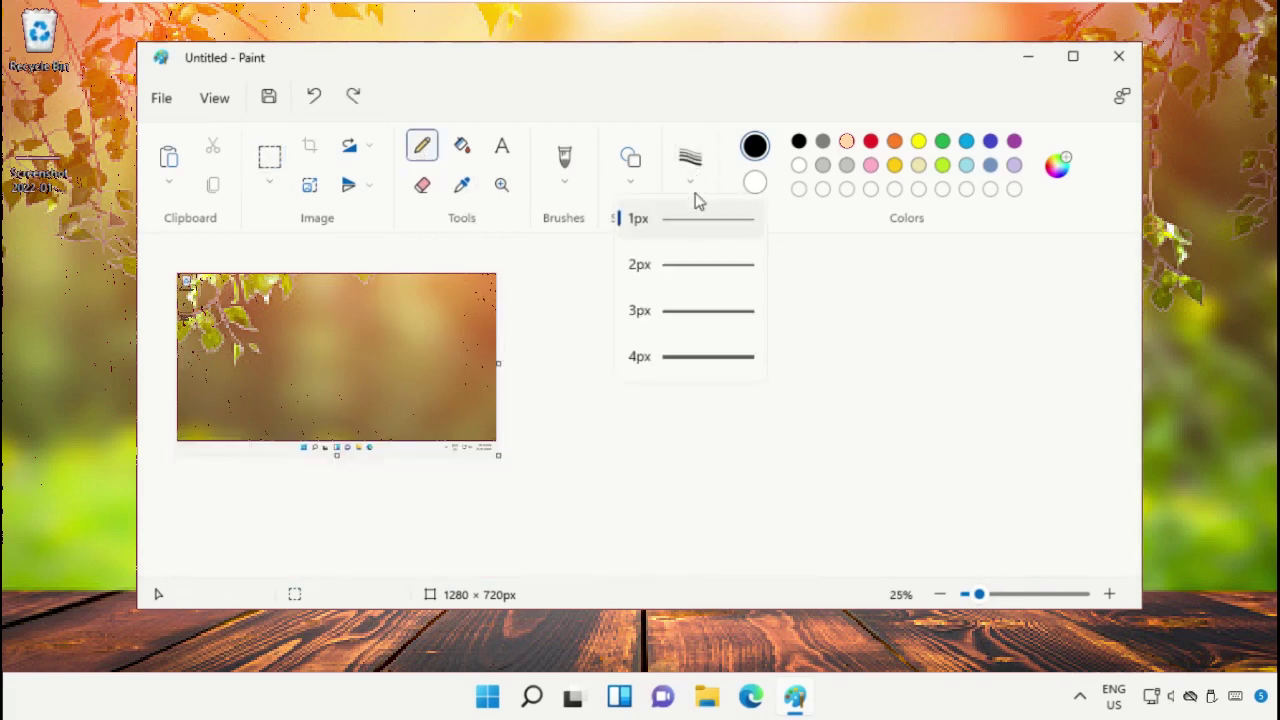
{"action": "left_click", "coordinate": [660, 355]}
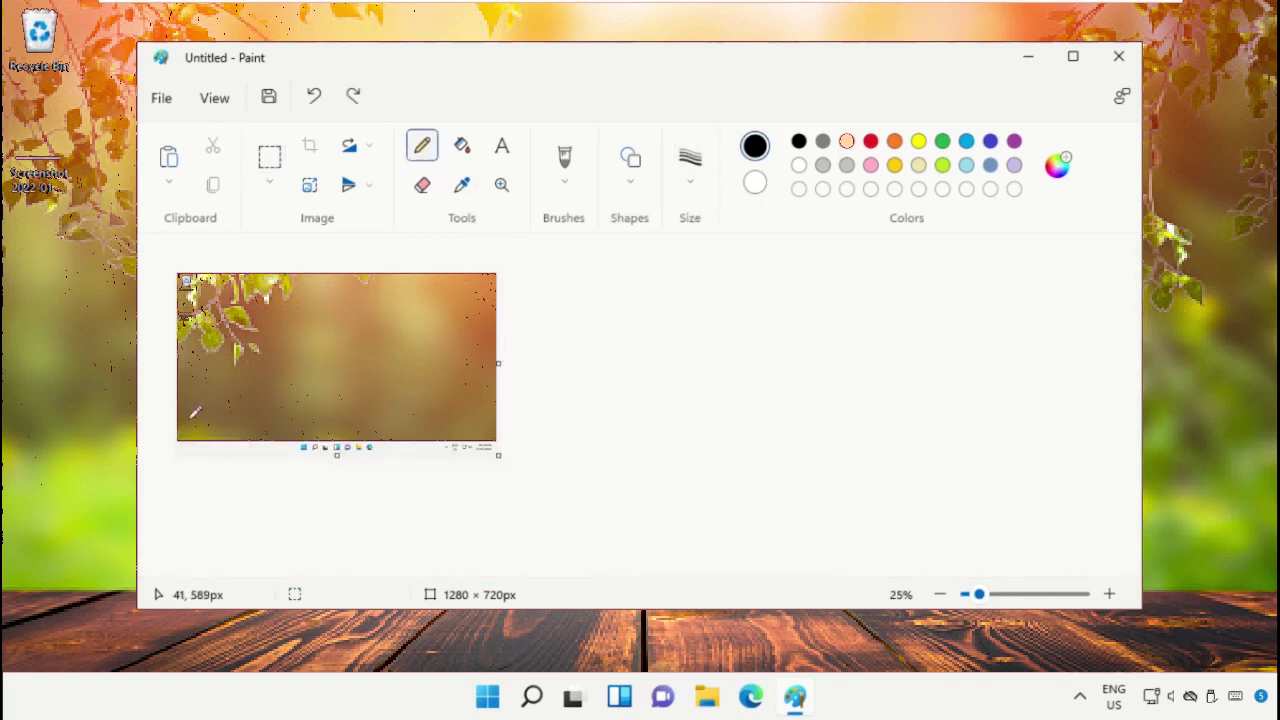
{"action": "left_click_drag", "start_coordinate": [183, 437], "coordinate": [494, 278]}
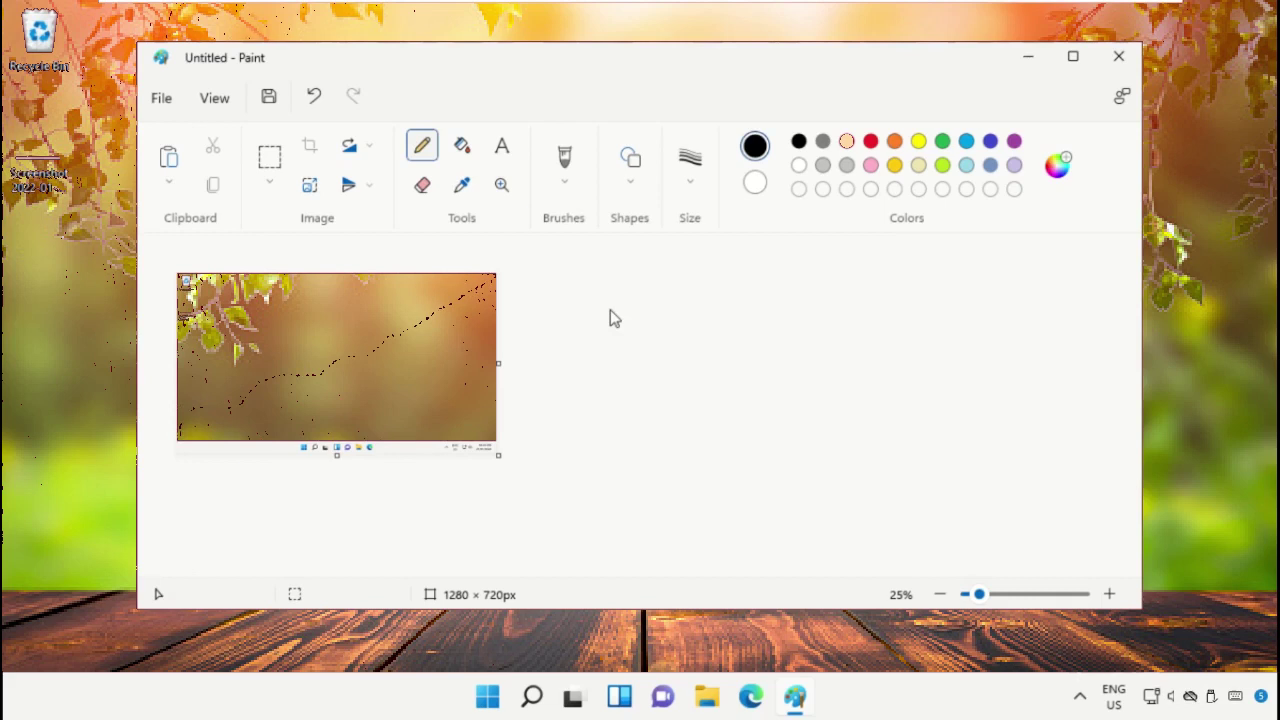
Step: Save the annotated screenshot to the Desktop as a JPEG picture named Capture, and close Paint
{"action": "left_click", "coordinate": [161, 97]}
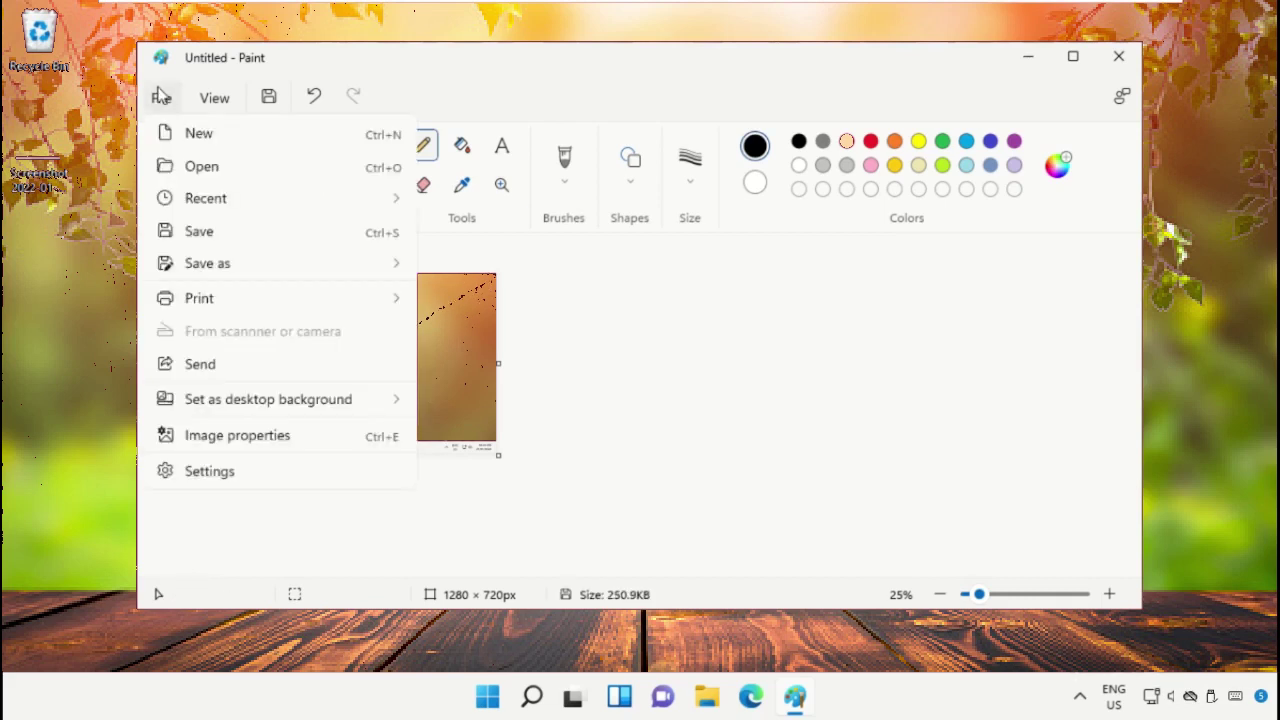
{"action": "mouse_move", "coordinate": [185, 270]}
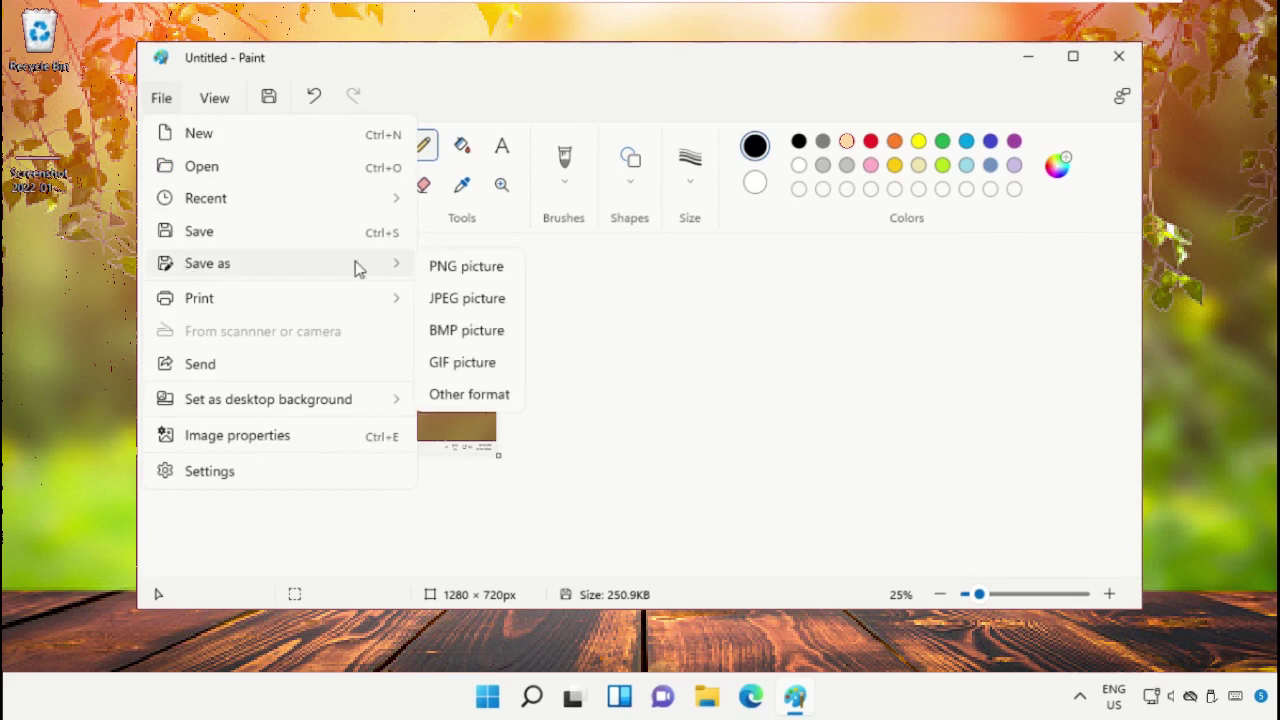
{"action": "left_click", "coordinate": [452, 308]}
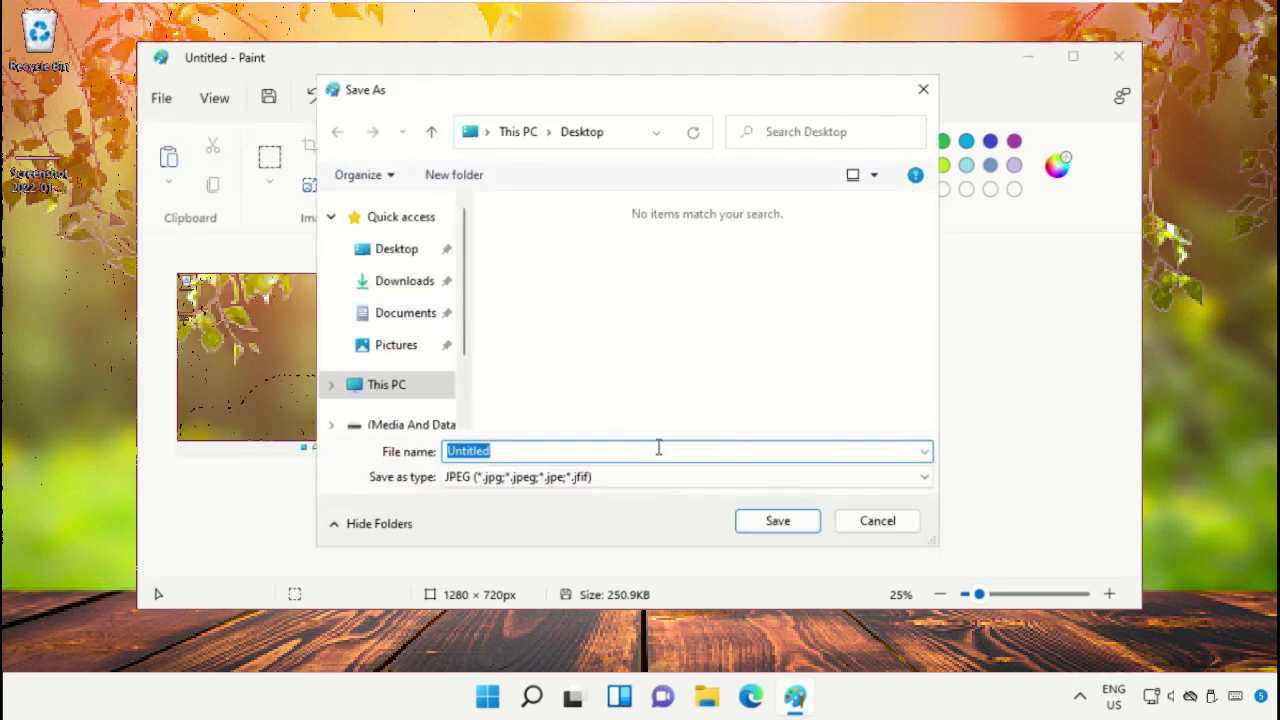
{"action": "key", "text": "BackSpace"}
{"action": "type", "text": "Capture"}
{"action": "left_click", "coordinate": [757, 521]}
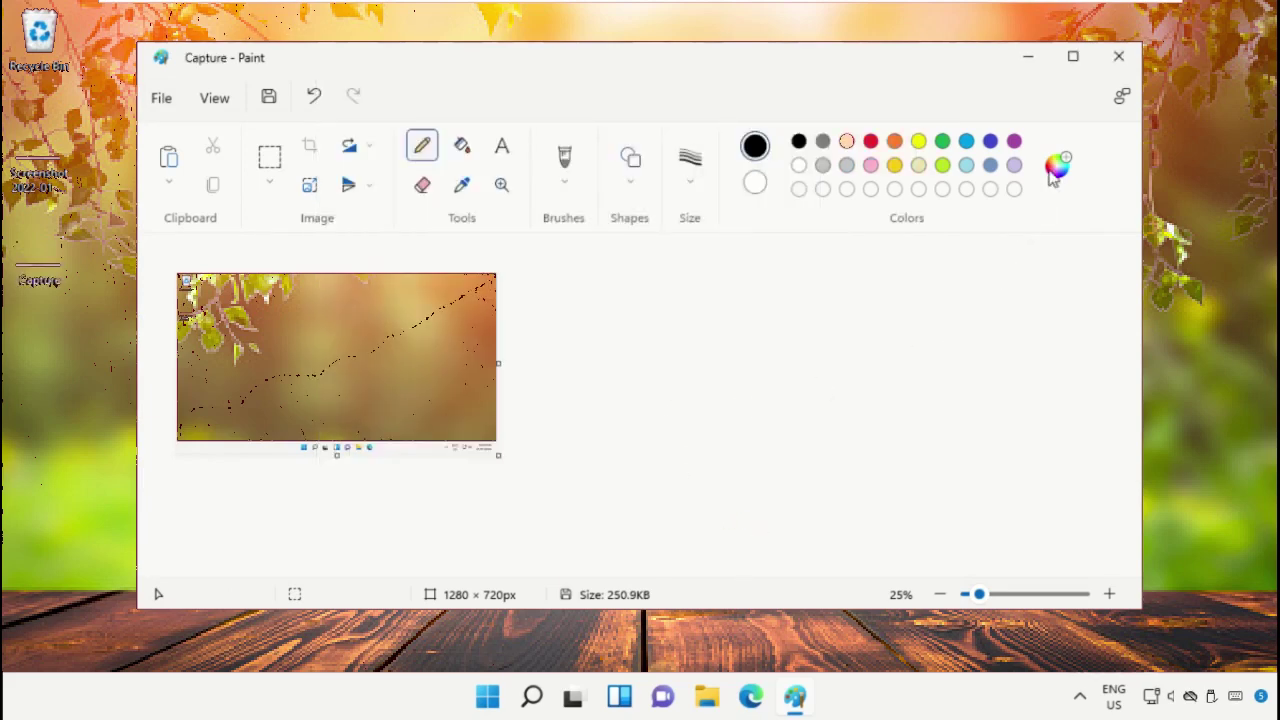
{"action": "left_click", "coordinate": [1118, 56]}
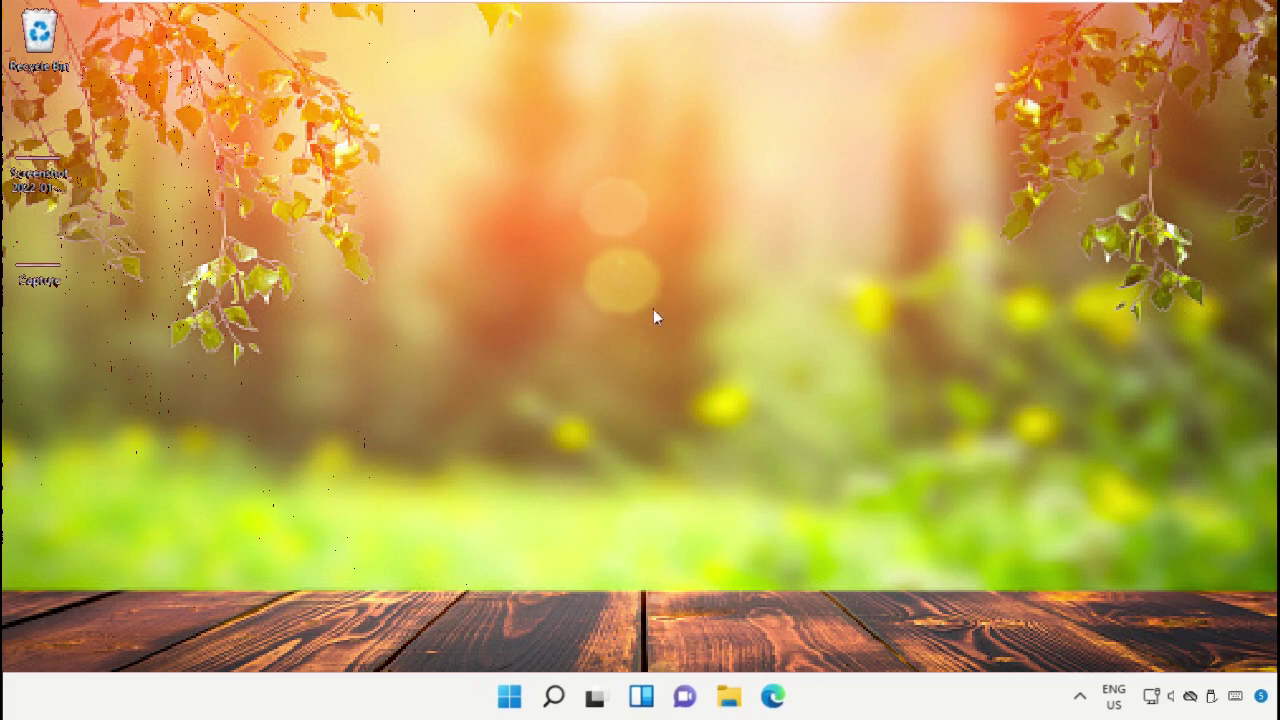
Step: View the Capture image from the desktop in Photos, advance to the next picture, and close the viewer
{"action": "double_click", "coordinate": [39, 250]}
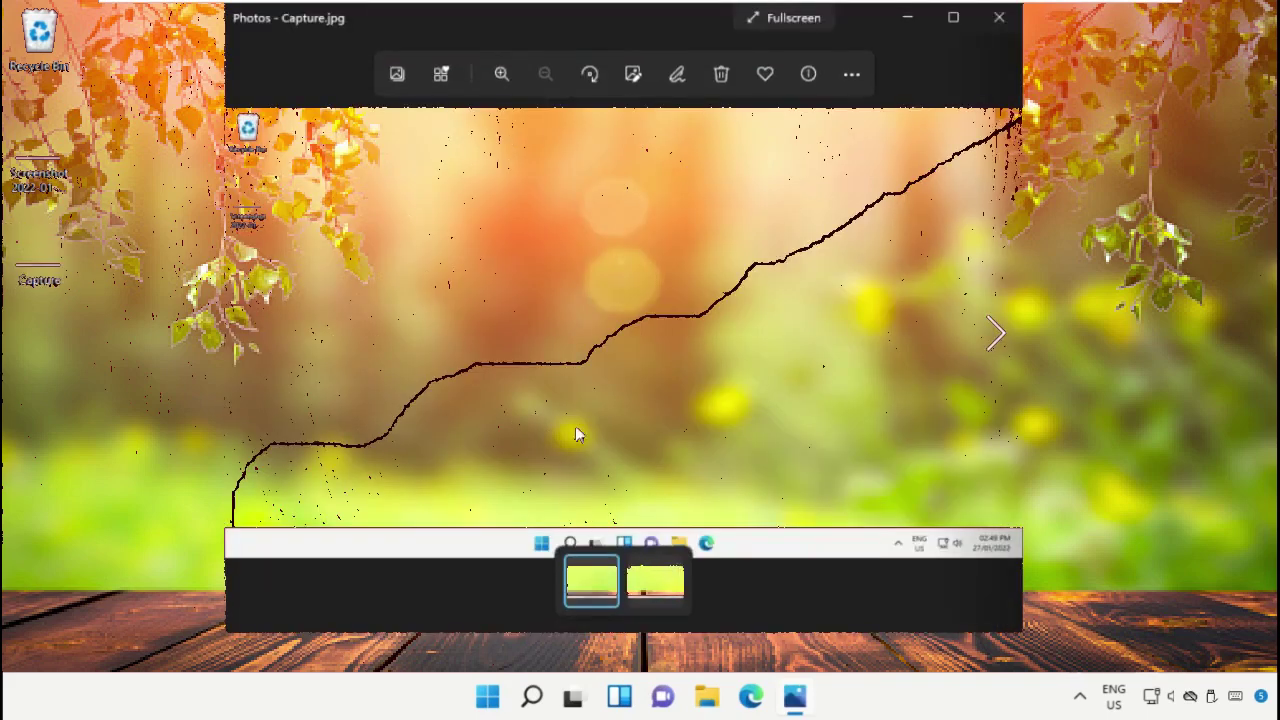
{"action": "left_click", "coordinate": [991, 345]}
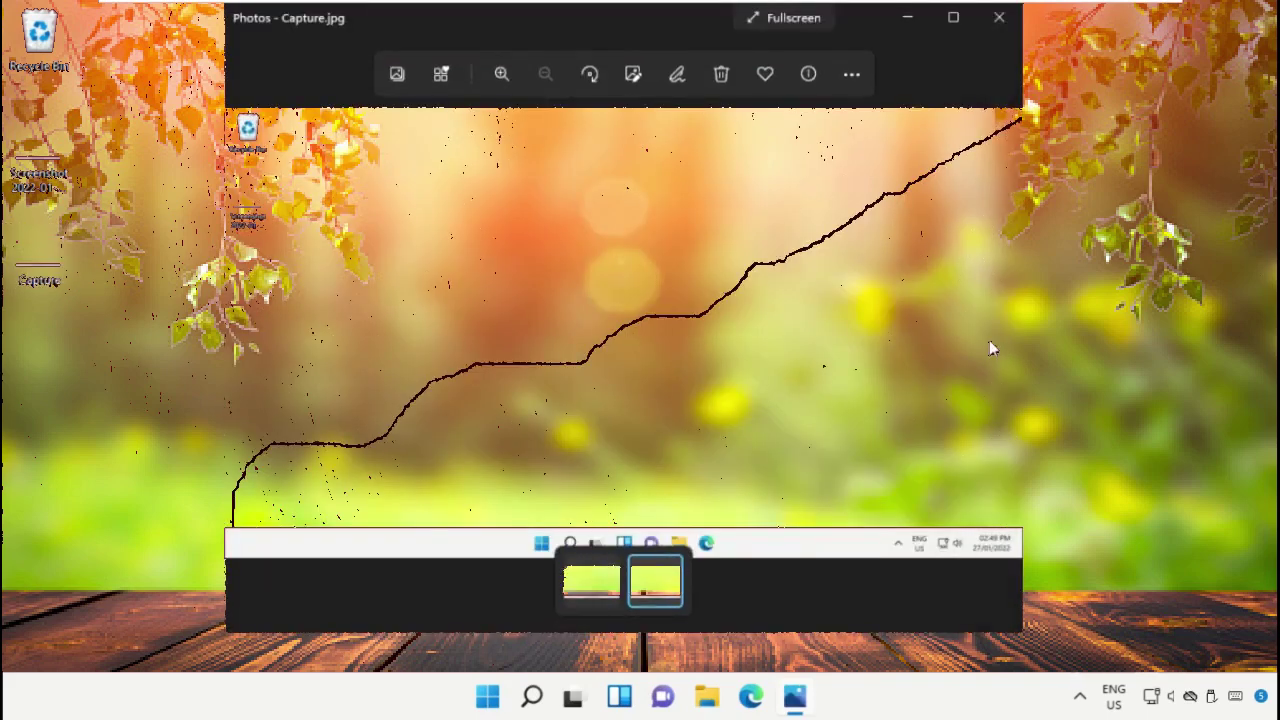
{"action": "left_click", "coordinate": [998, 17]}
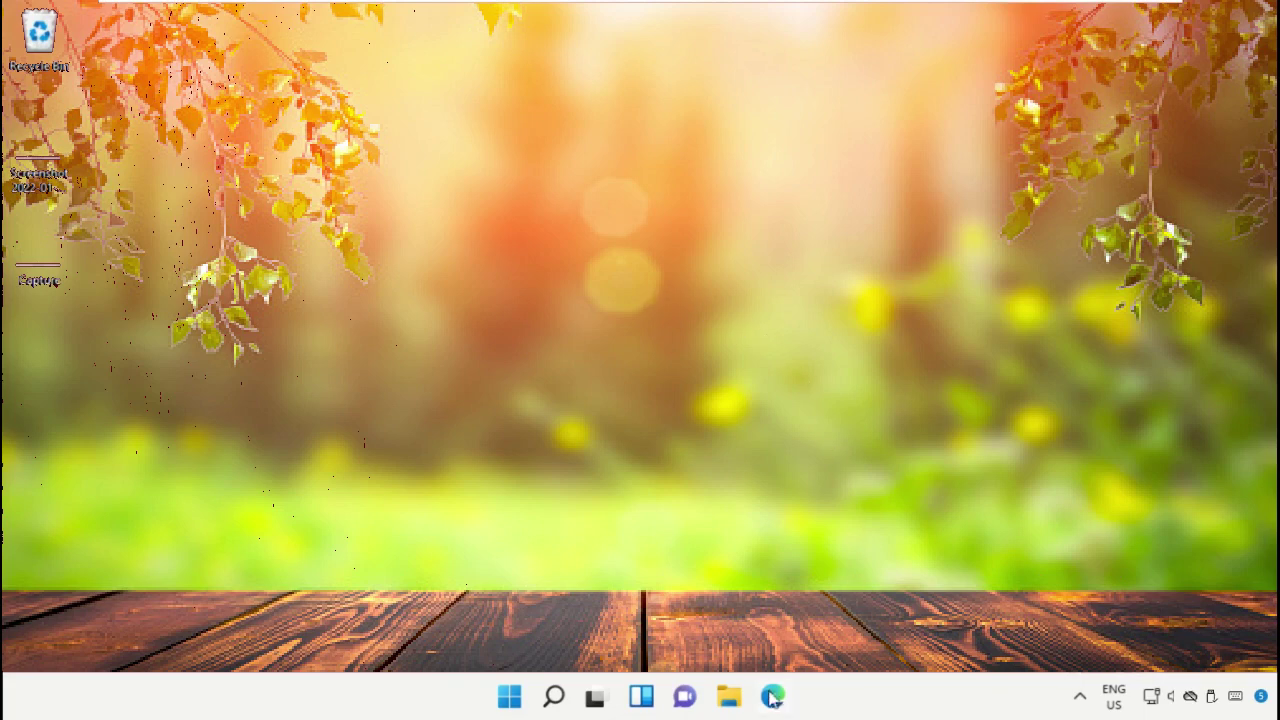
Step: View Screenshot (24) from the Screenshots folder inside Pictures, and close the image viewer and File Explorer
{"action": "left_click", "coordinate": [738, 700]}
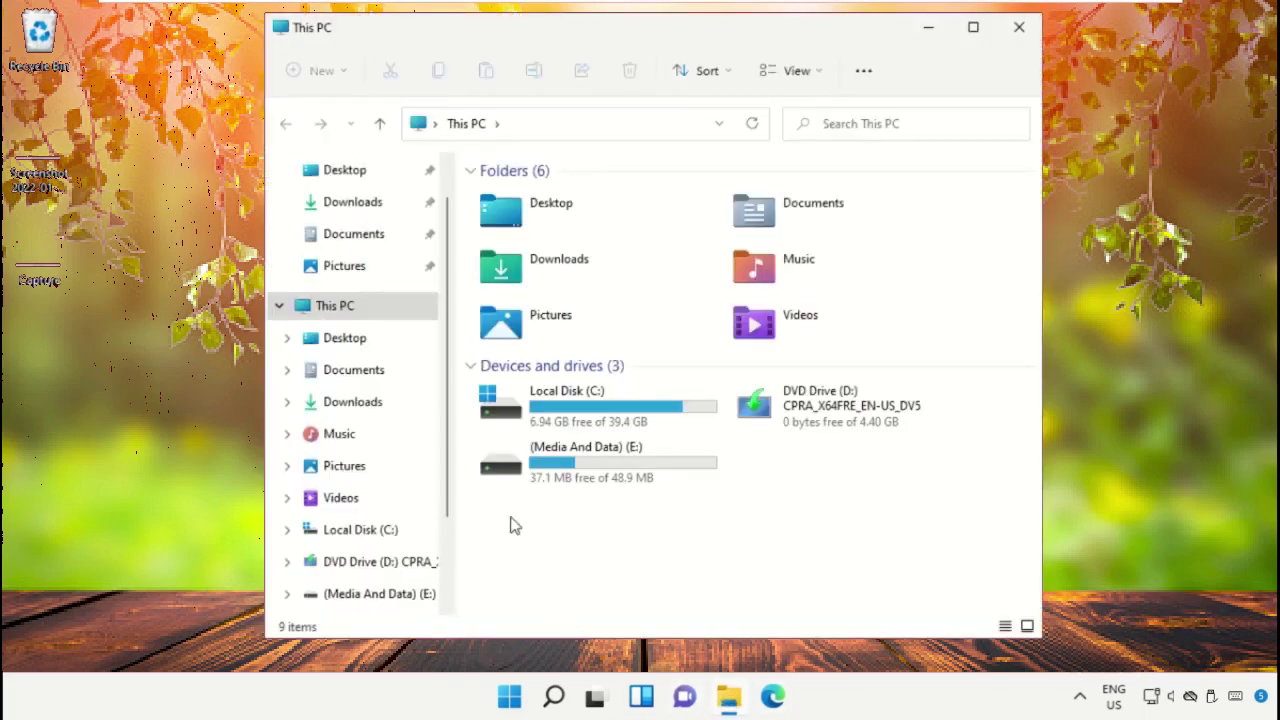
{"action": "left_click", "coordinate": [527, 340]}
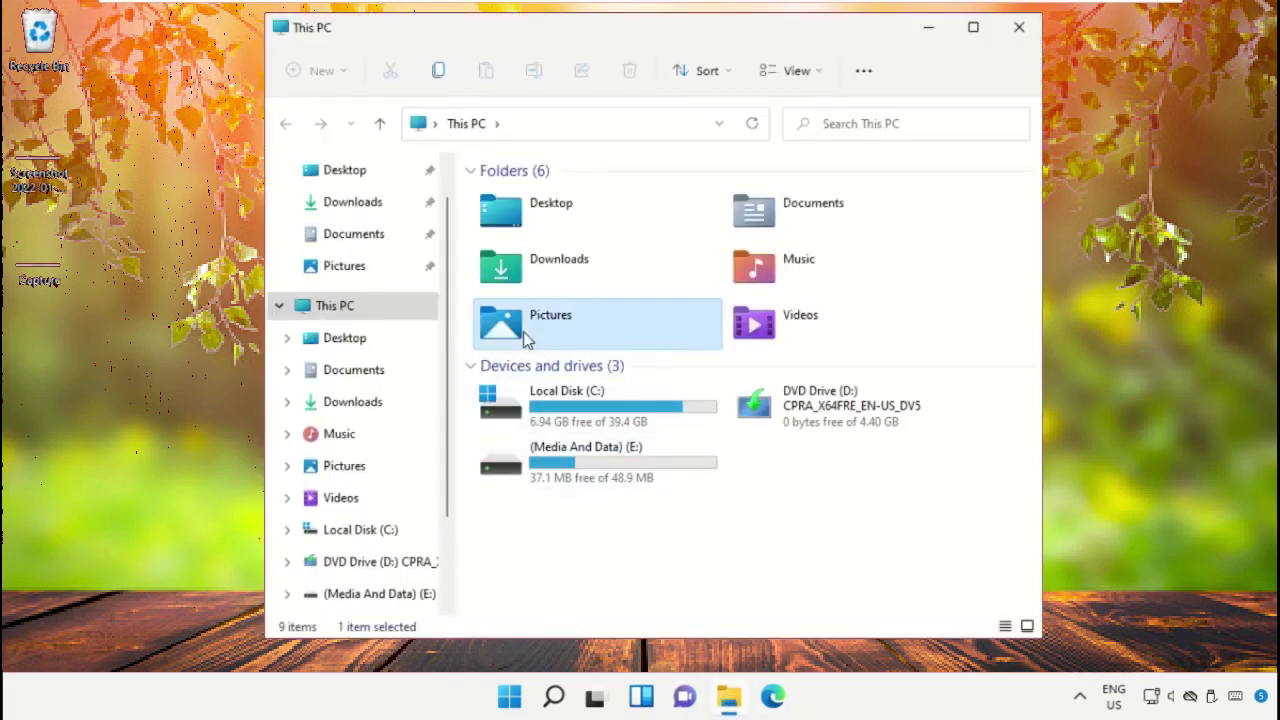
{"action": "double_click", "coordinate": [527, 340]}
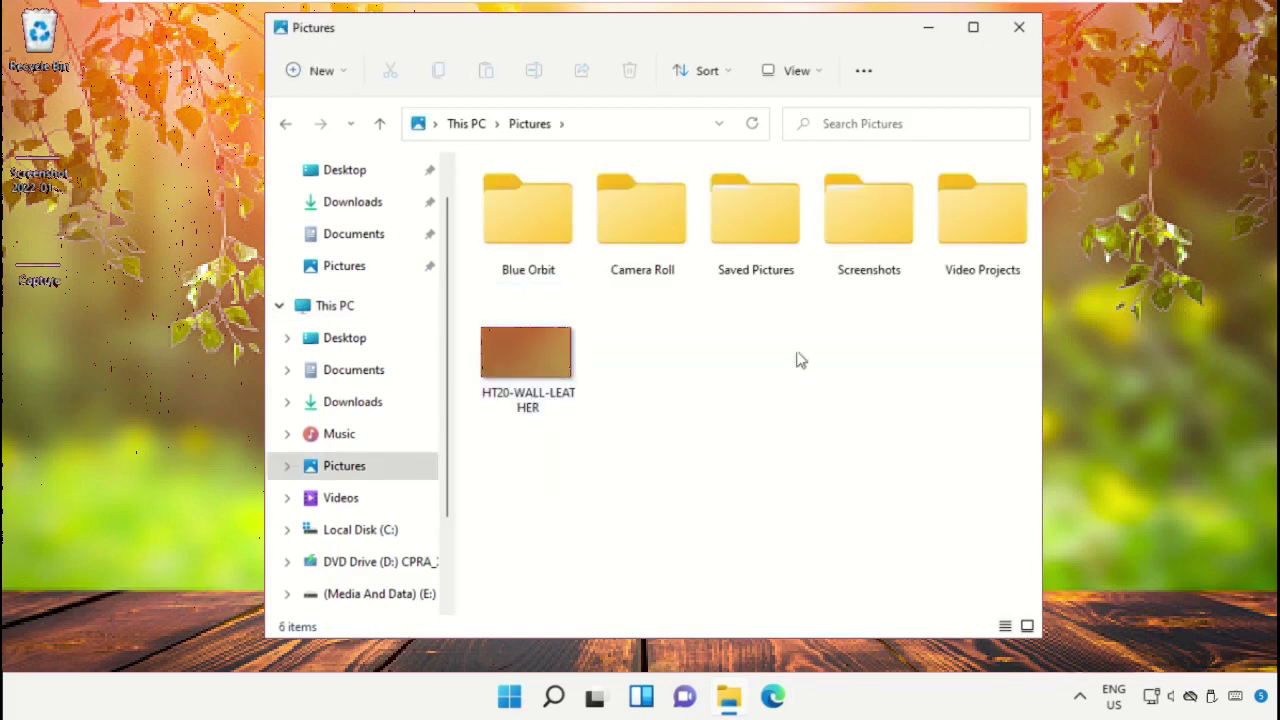
{"action": "double_click", "coordinate": [848, 255]}
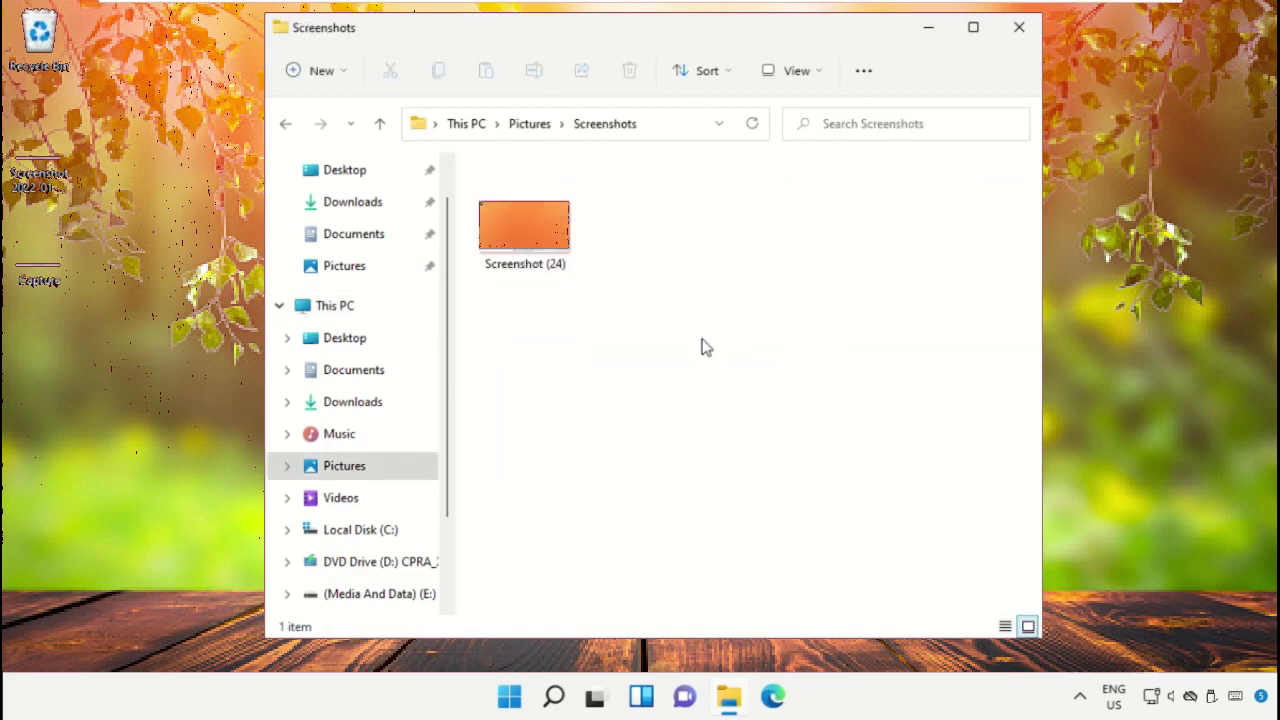
{"action": "double_click", "coordinate": [545, 245]}
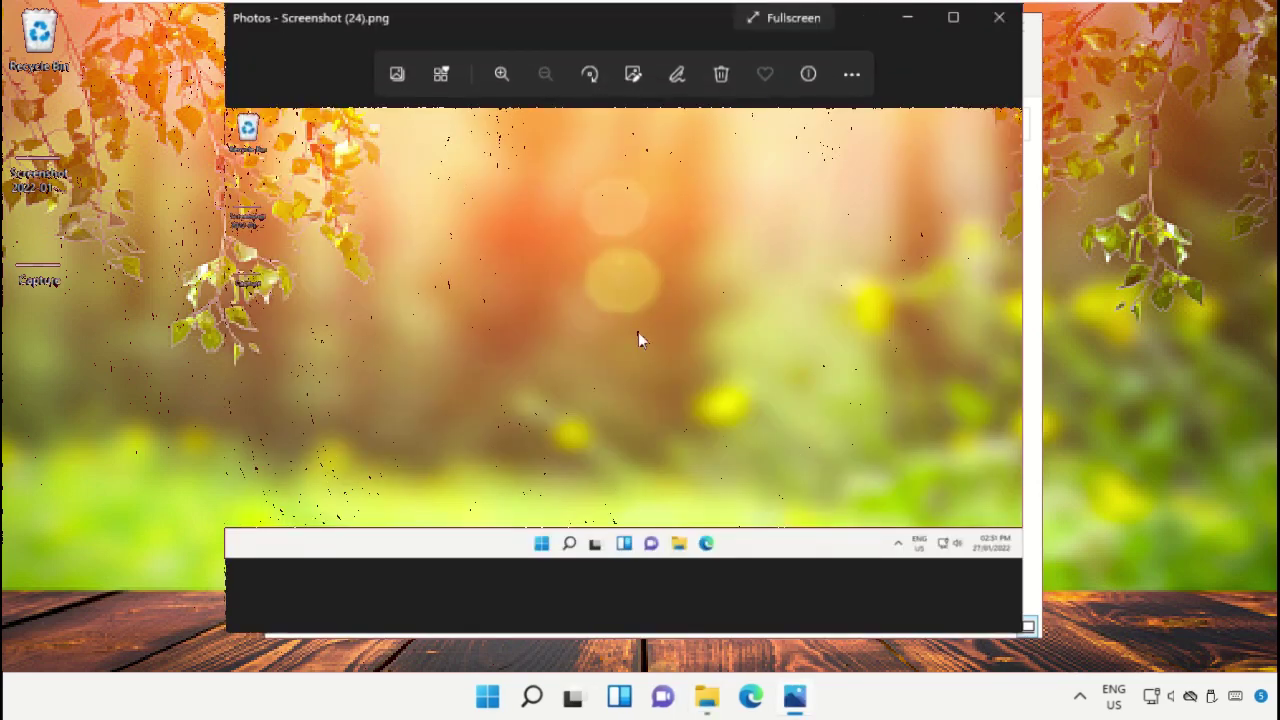
{"action": "left_click", "coordinate": [990, 20]}
{"action": "left_click", "coordinate": [1019, 28]}
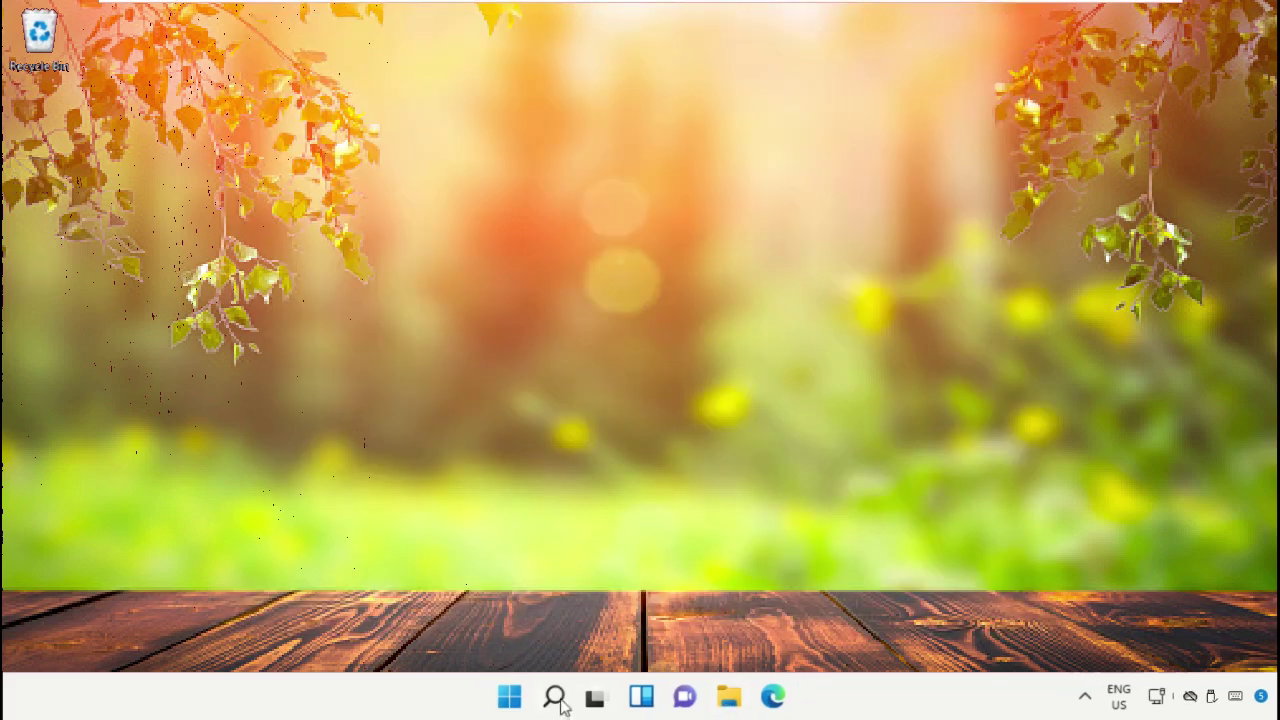
Step: Open the Start menu
{"action": "left_click", "coordinate": [512, 700]}
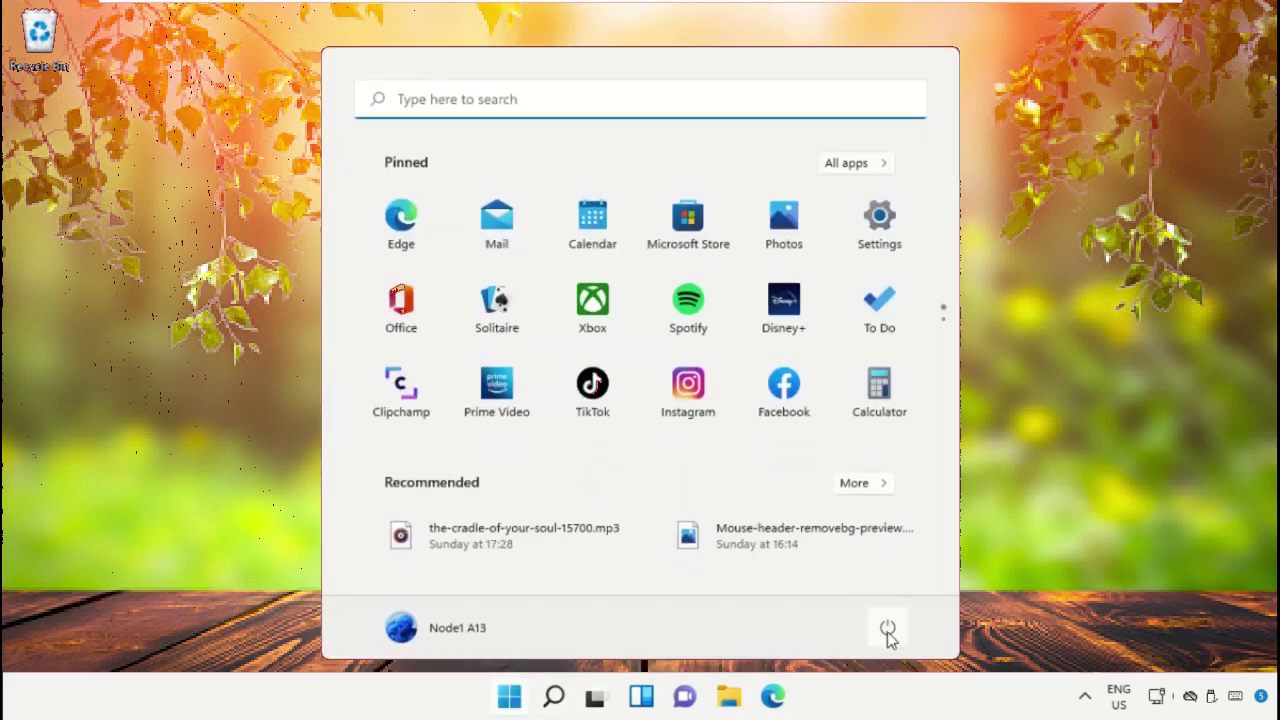